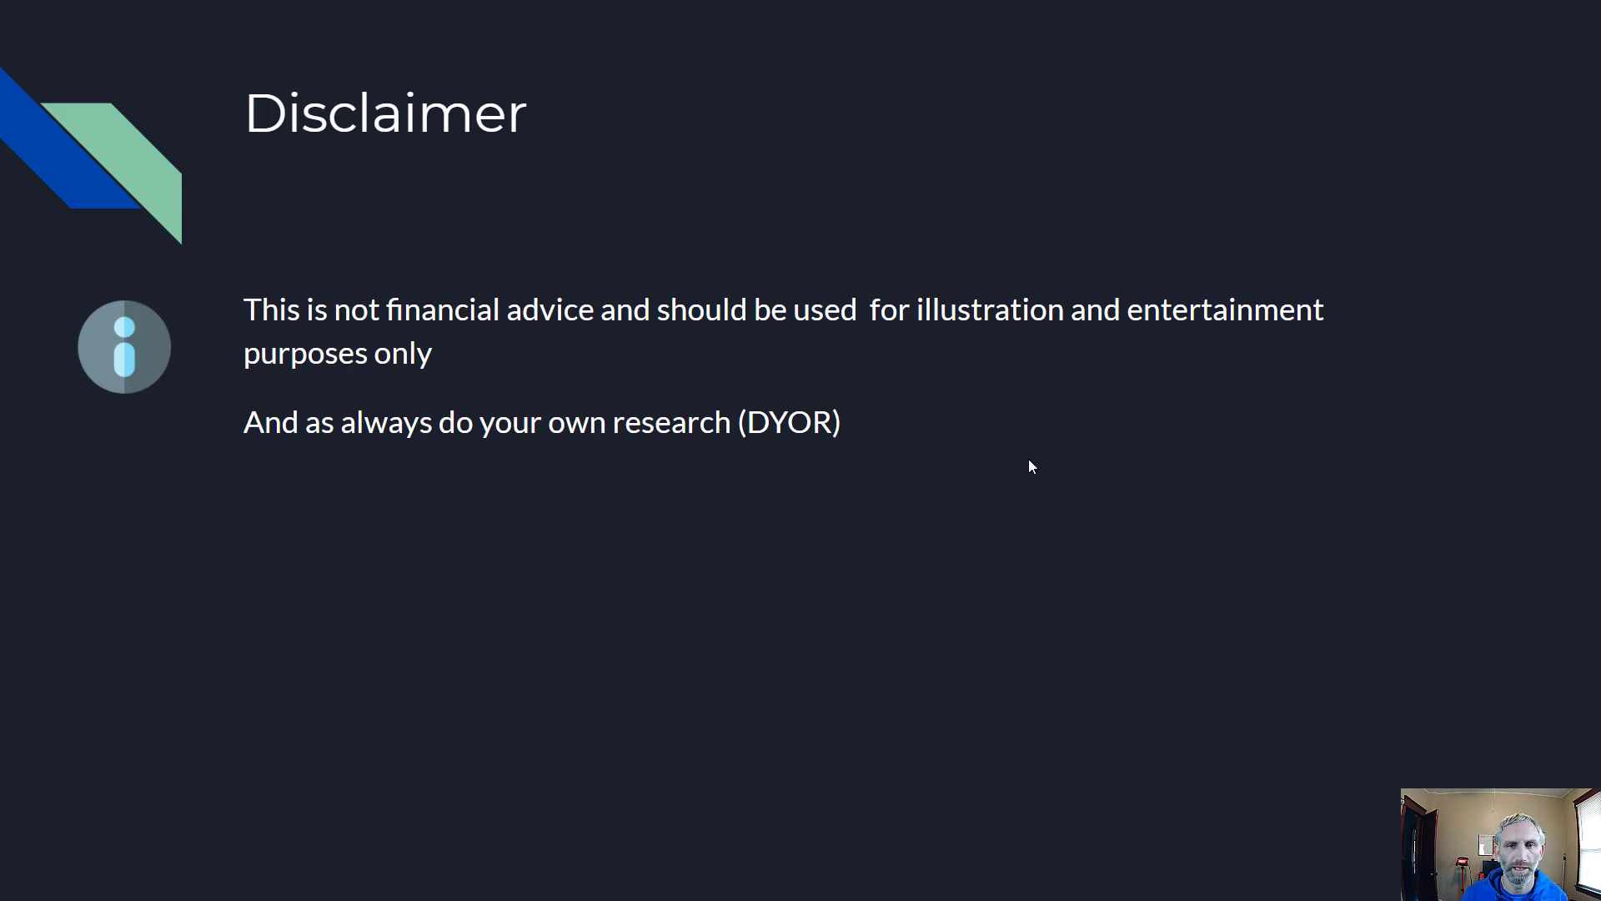
Advance the slideshow from the Disclaimer slide to 'Why you should bridge funds now'.
{"action": "left_click", "coordinate": [1041, 457]}
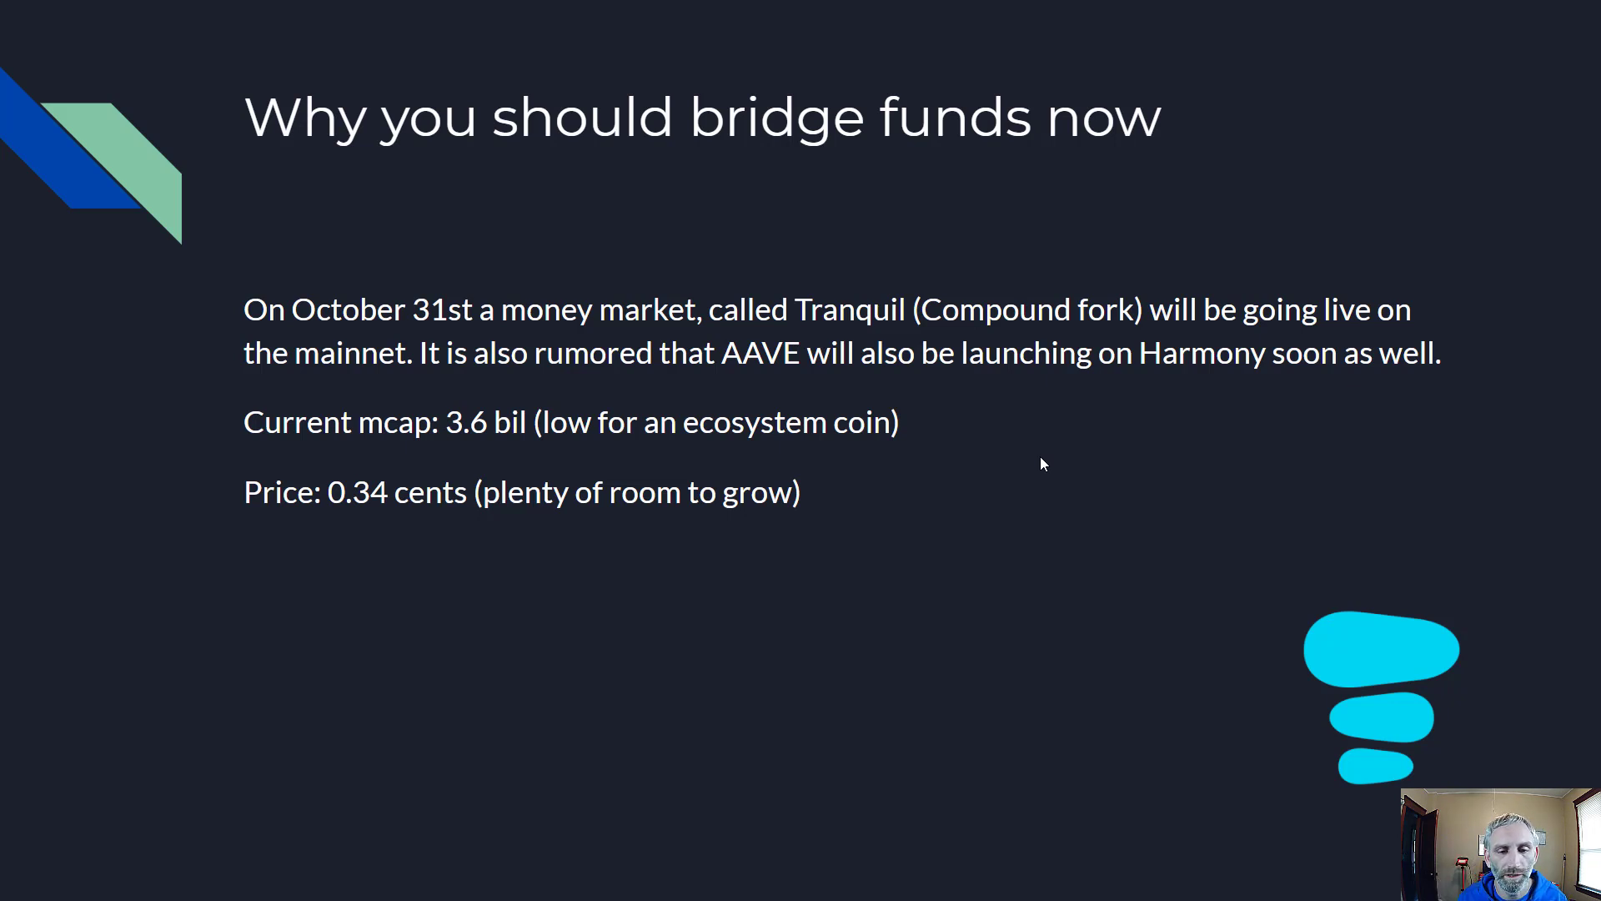
Advance the slideshow to the Harmony One Bridge slide.
{"action": "key", "text": "Right"}
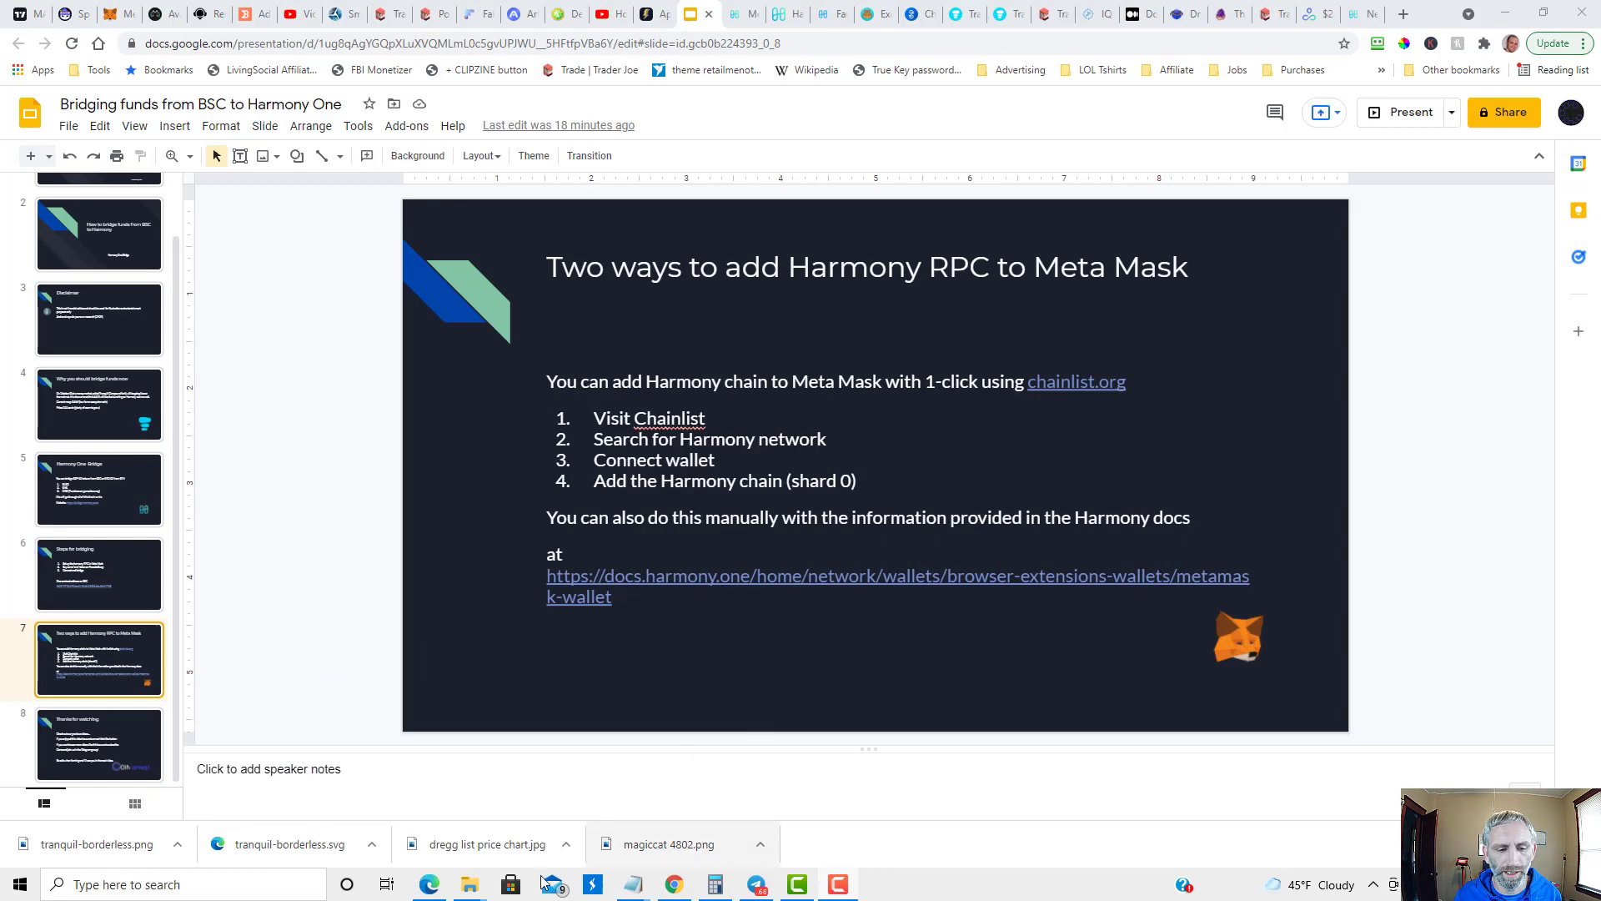
Filter Chainlist networks by 'harm' and connect the MetaMask wallet to the site.
{"action": "left_click", "coordinate": [428, 887]}
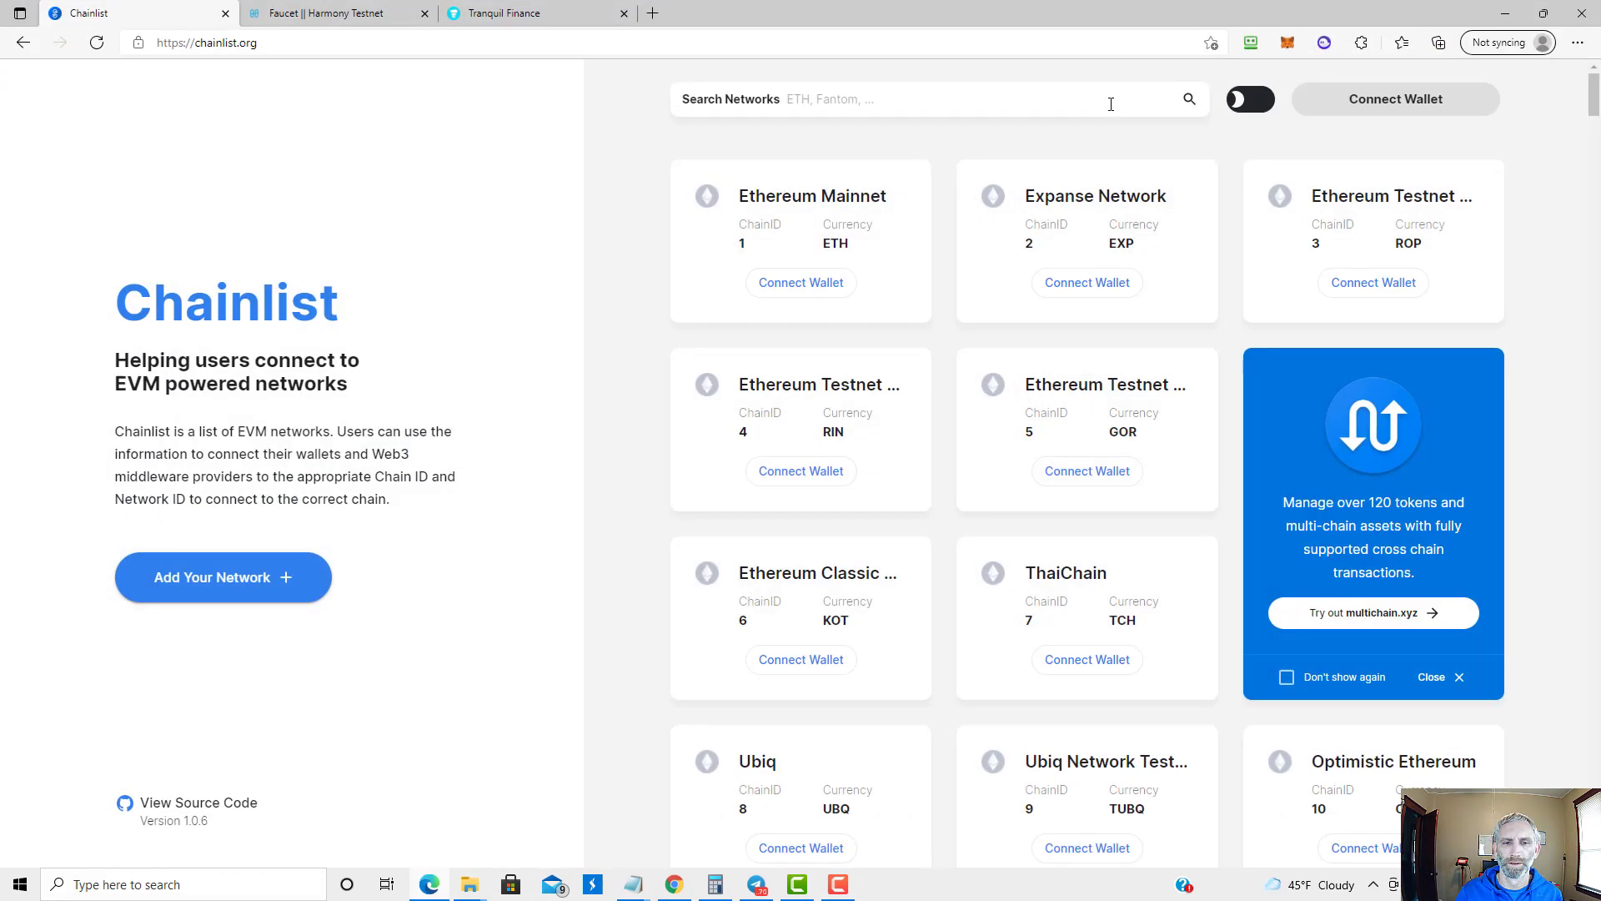
{"action": "left_click", "coordinate": [828, 98]}
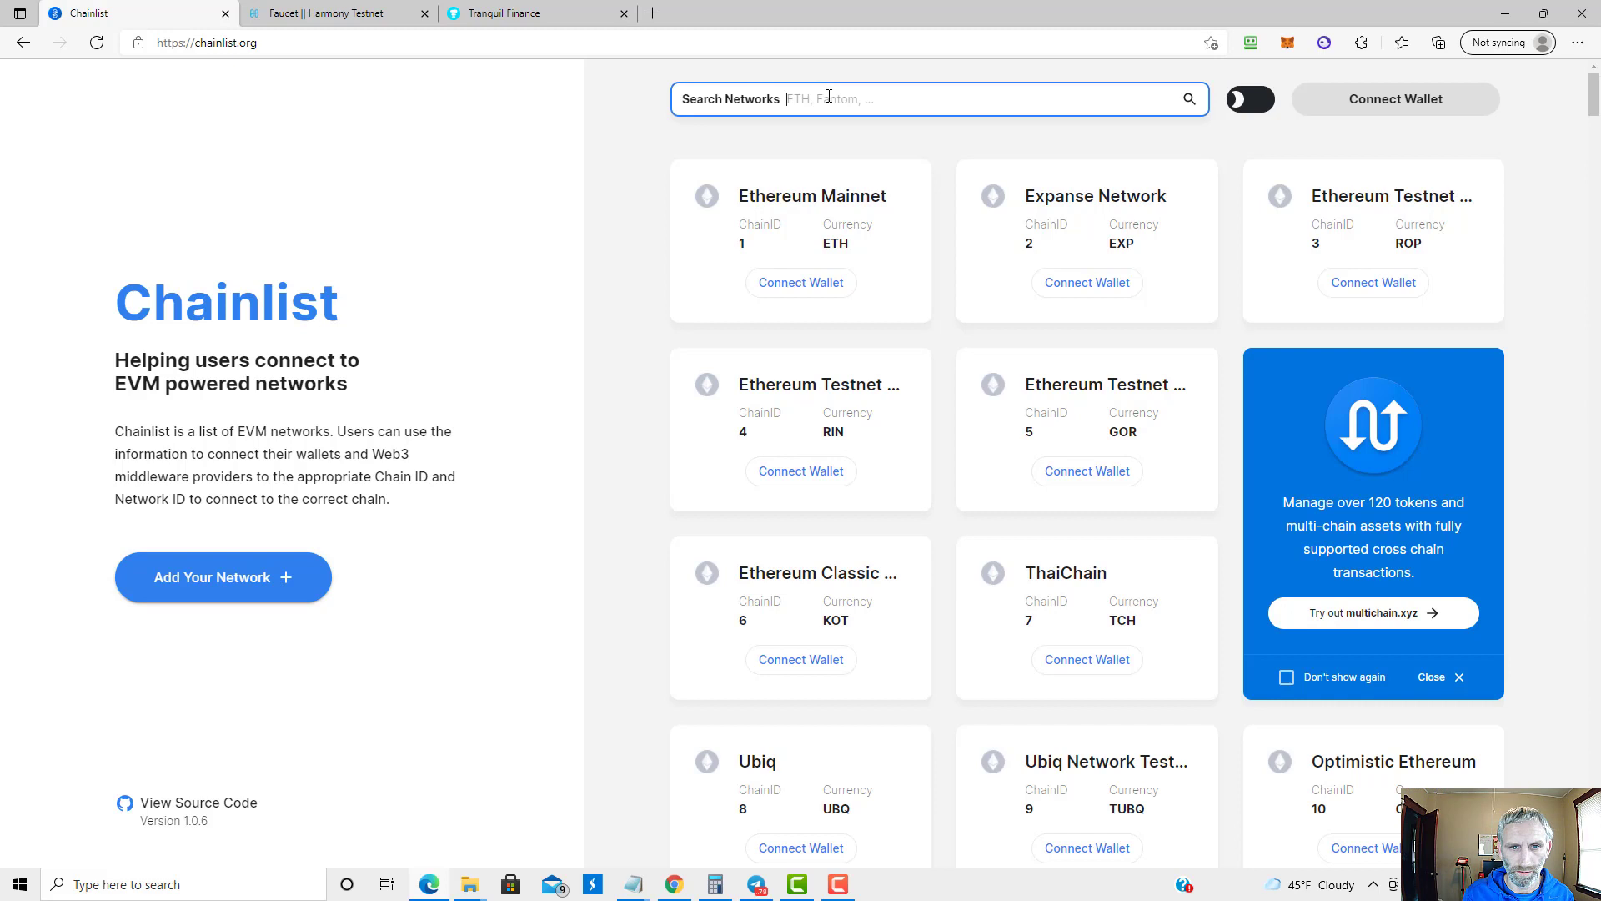
{"action": "type", "text": "harm"}
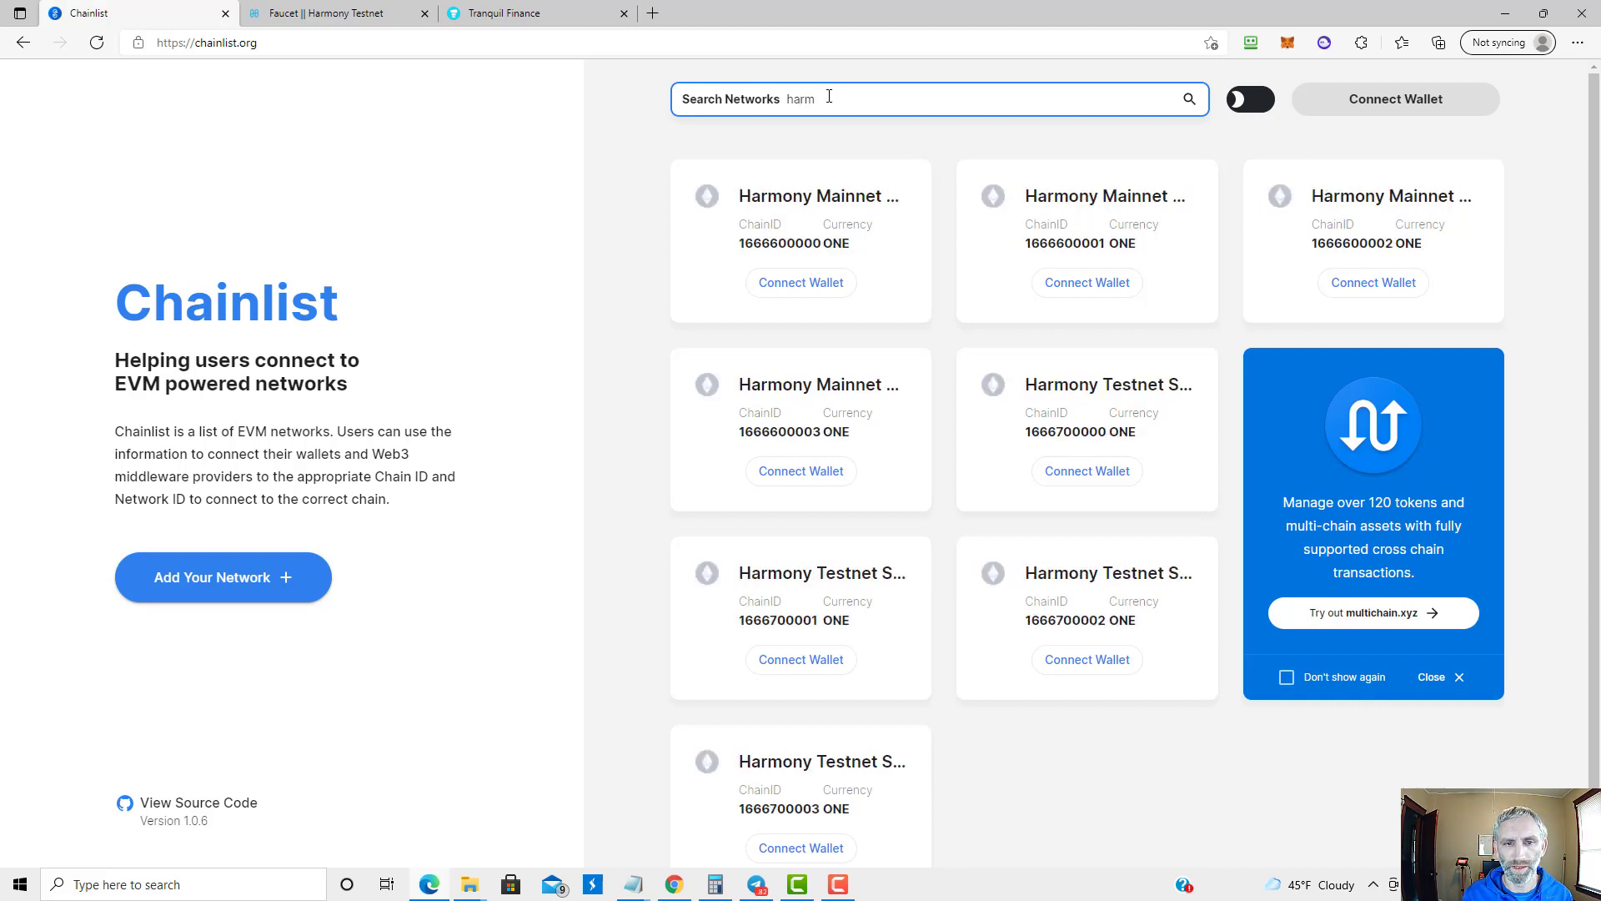
{"action": "left_click", "coordinate": [794, 292]}
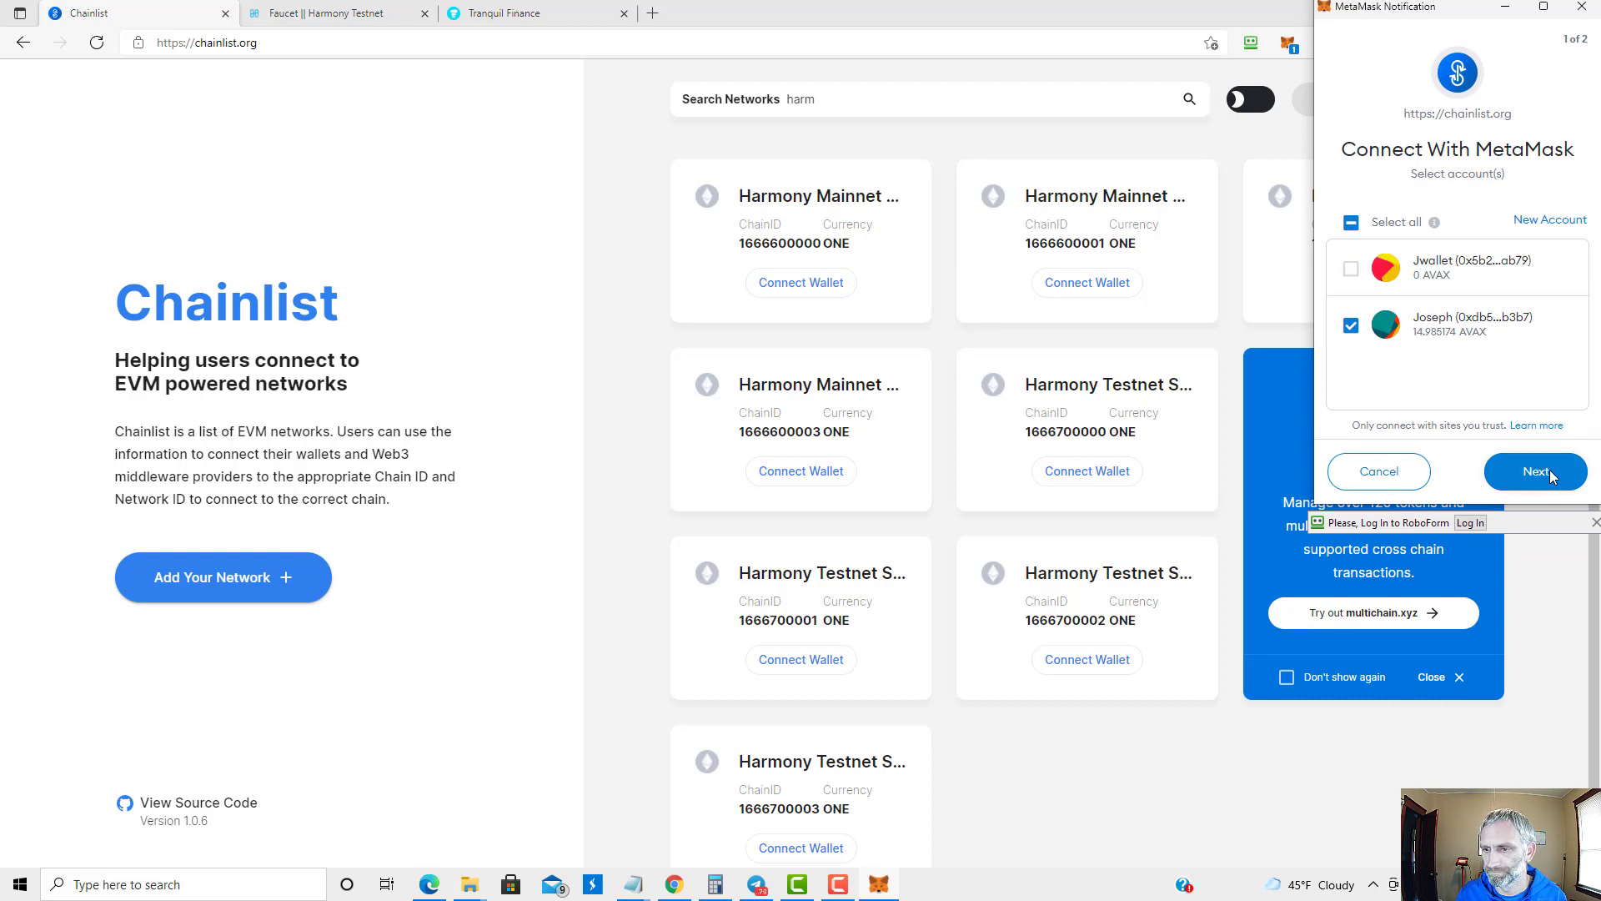
{"action": "left_click", "coordinate": [1551, 475]}
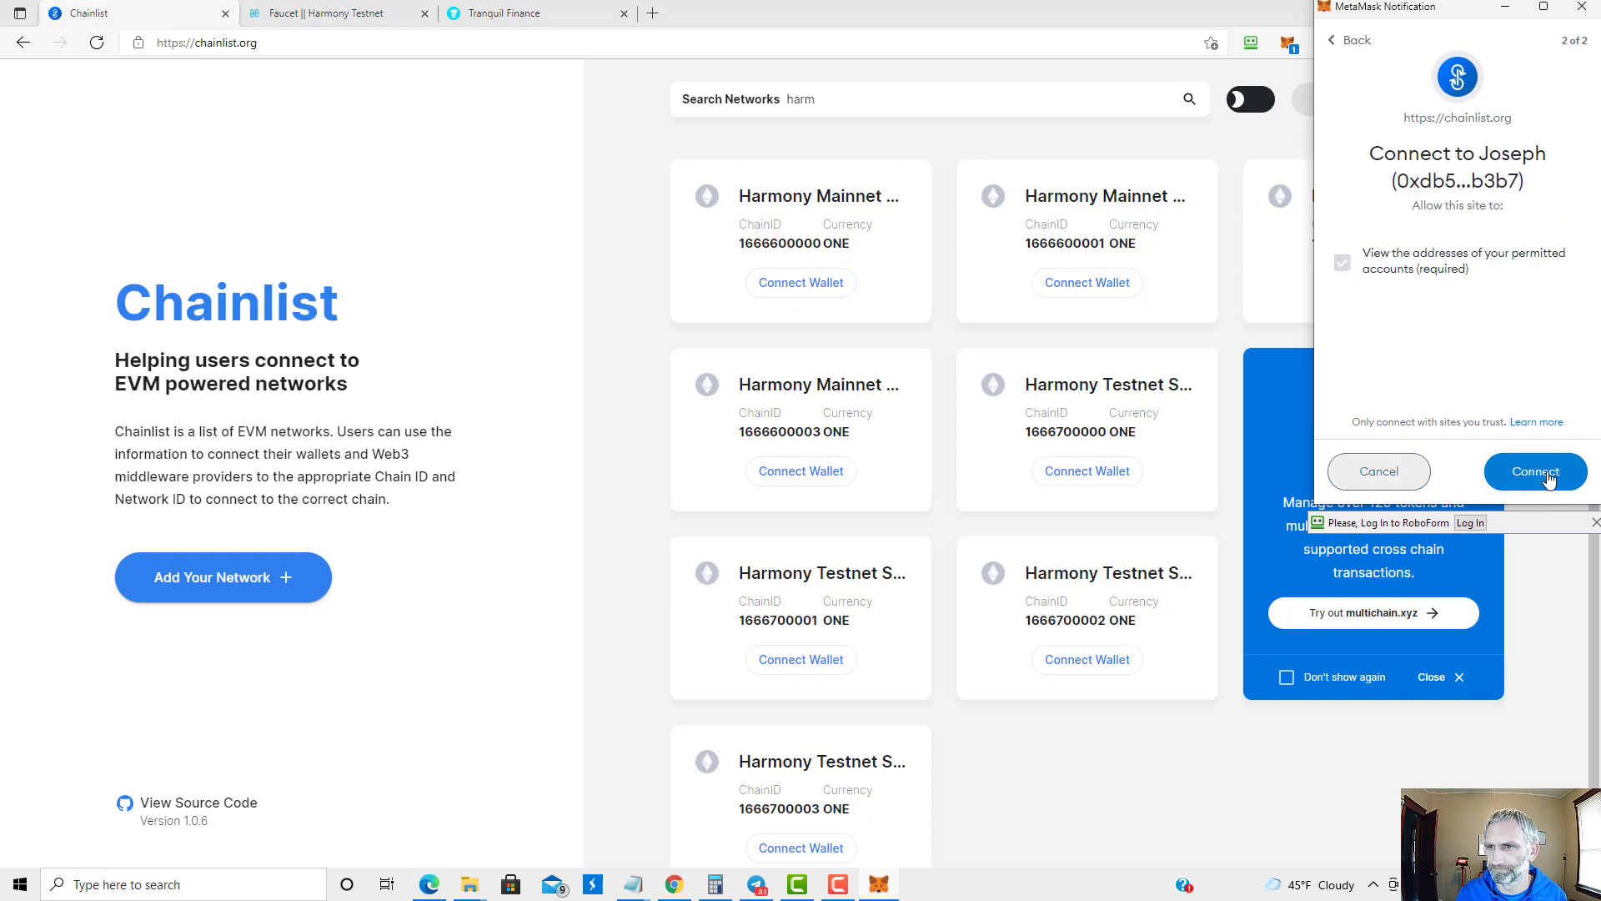
{"action": "left_click", "coordinate": [1549, 472]}
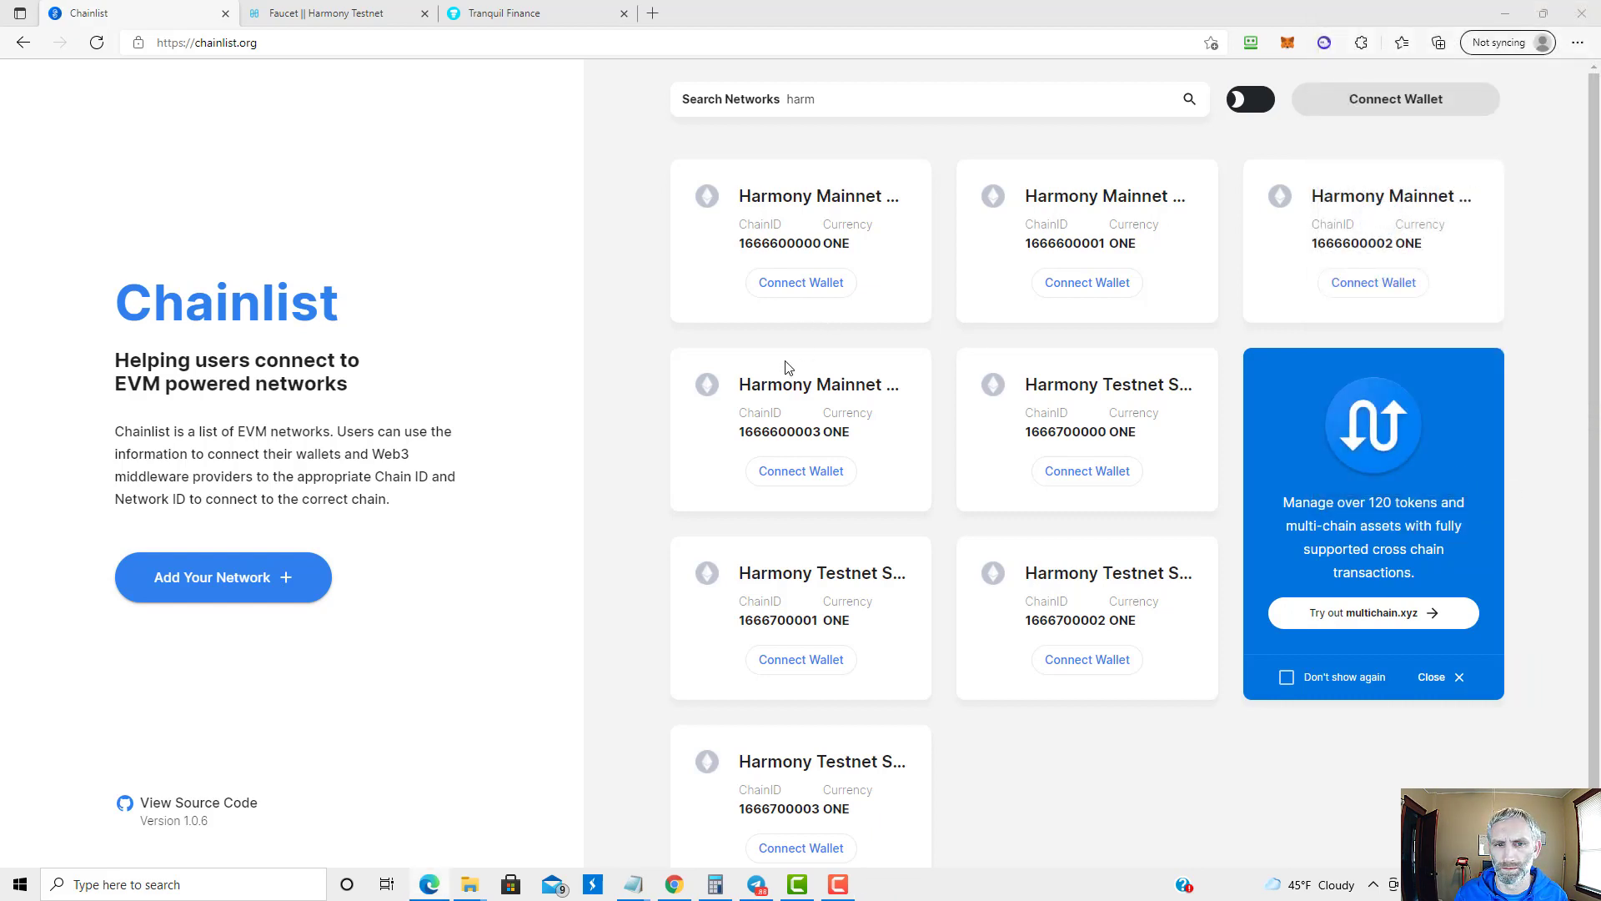
{"action": "left_click", "coordinate": [796, 282]}
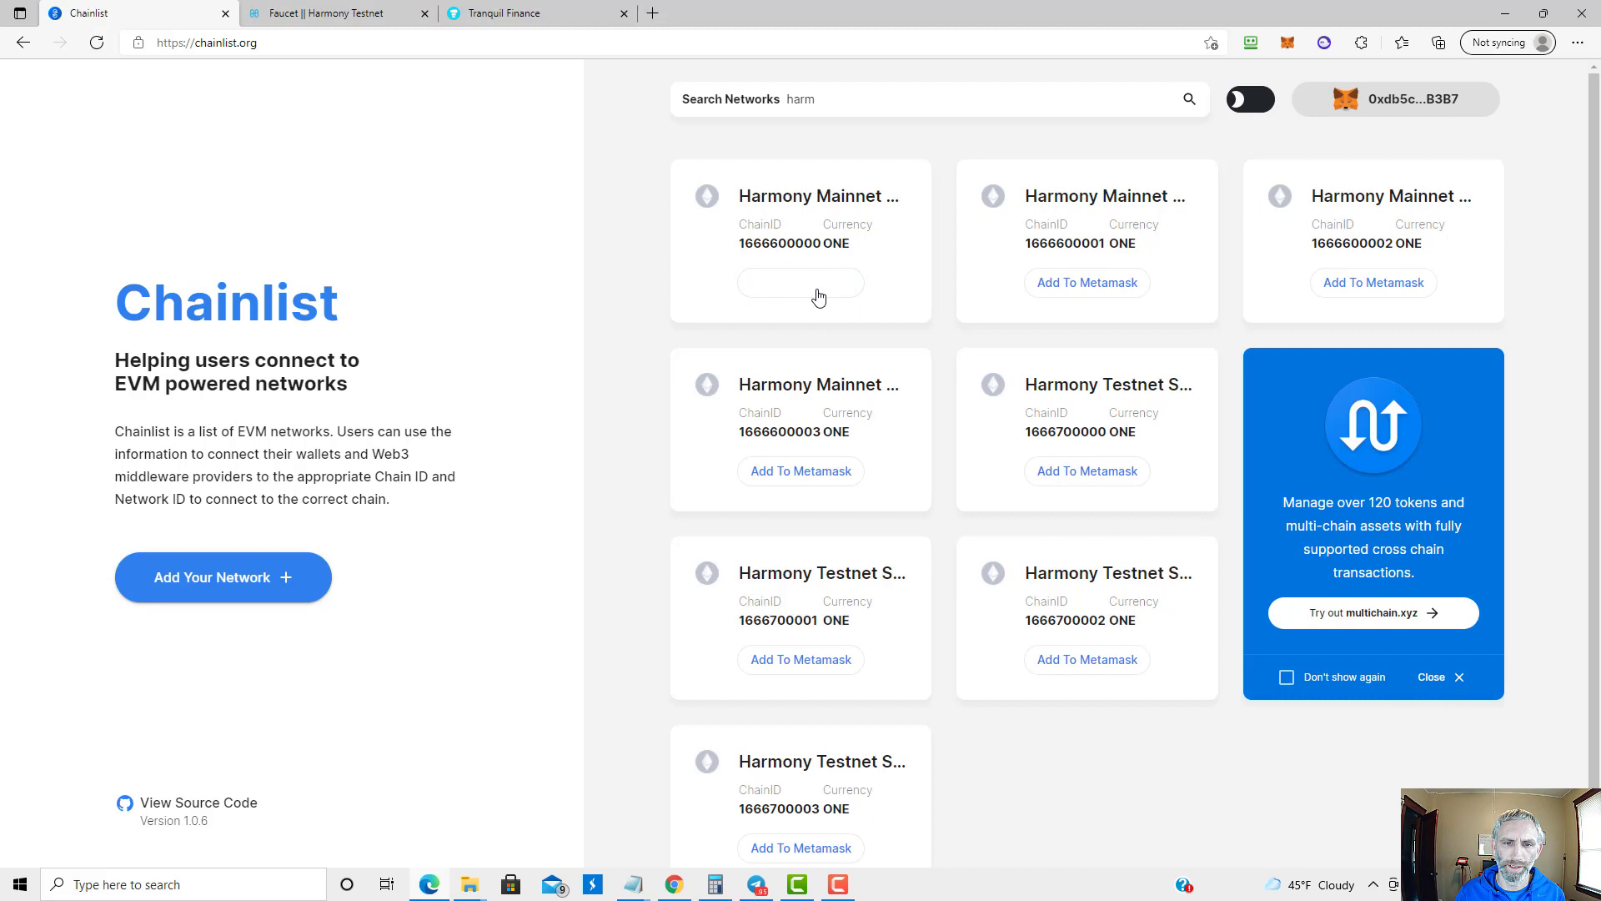
Add Harmony Mainnet Shard 0 to MetaMask, switch to it, and check the 7190.8299 ONE balance.
{"action": "left_click", "coordinate": [813, 287]}
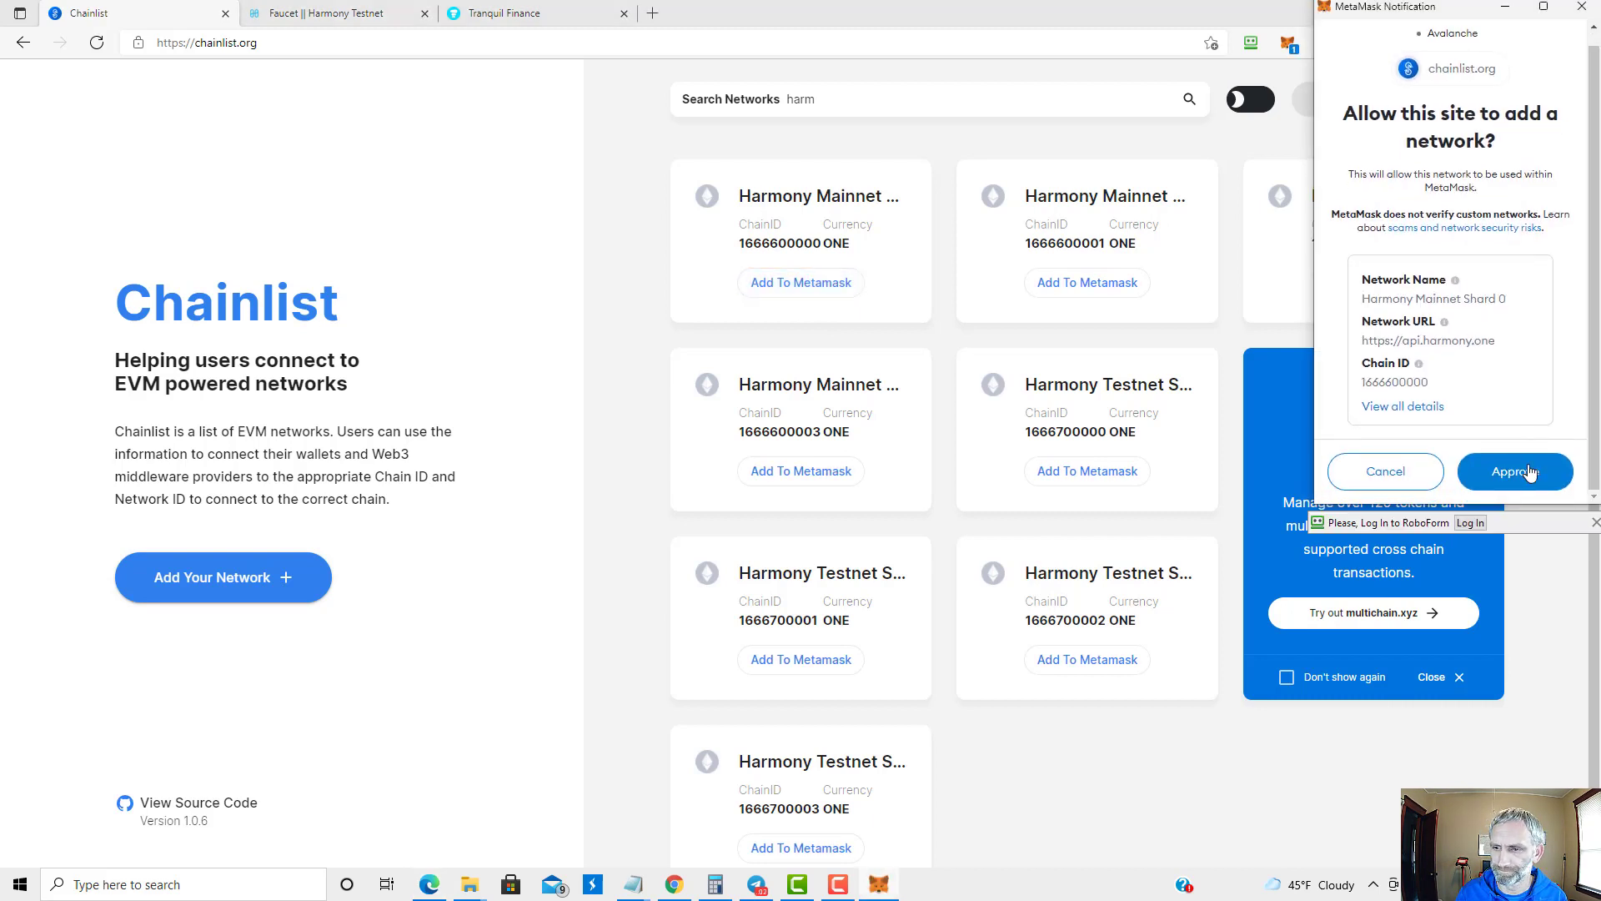
{"action": "left_click", "coordinate": [1519, 472]}
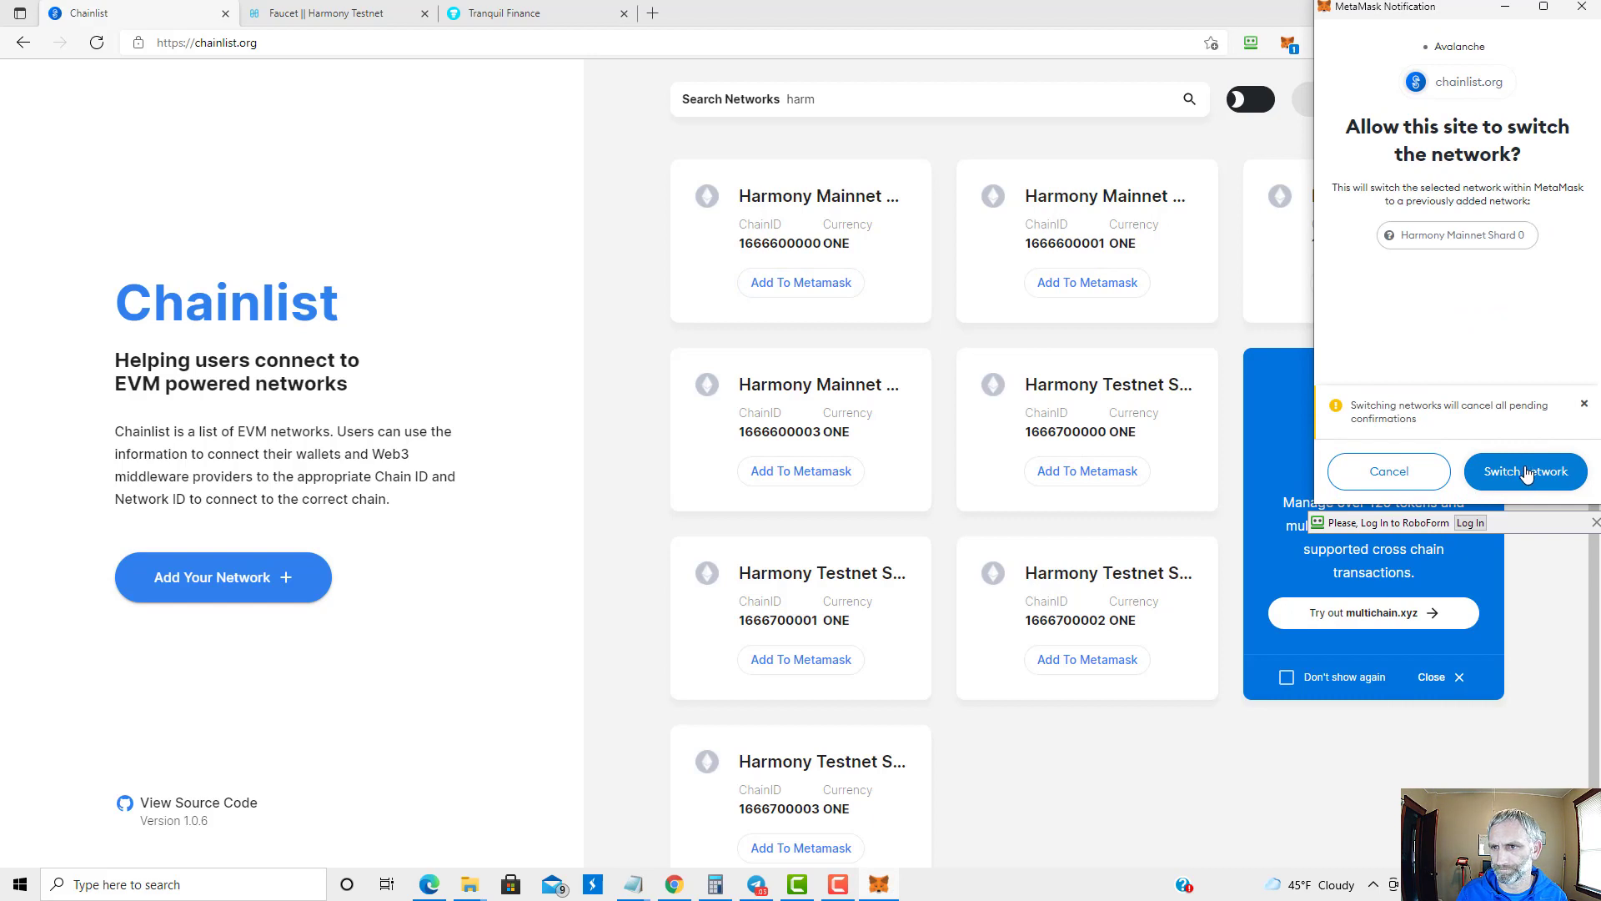
{"action": "left_click", "coordinate": [1527, 472]}
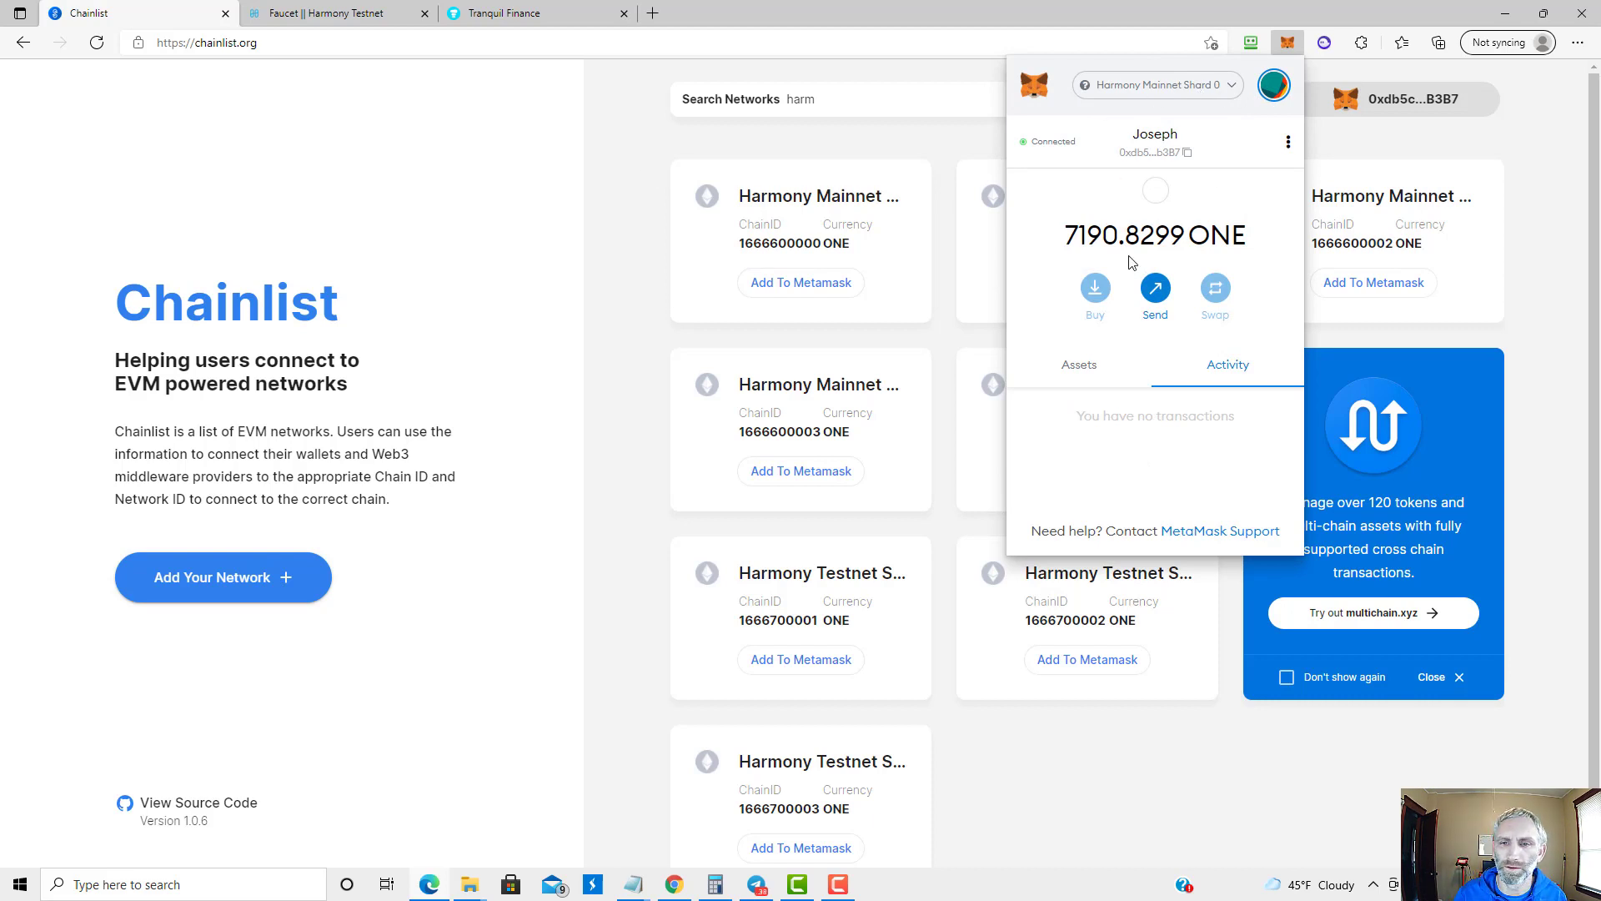
{"action": "left_click", "coordinate": [621, 270]}
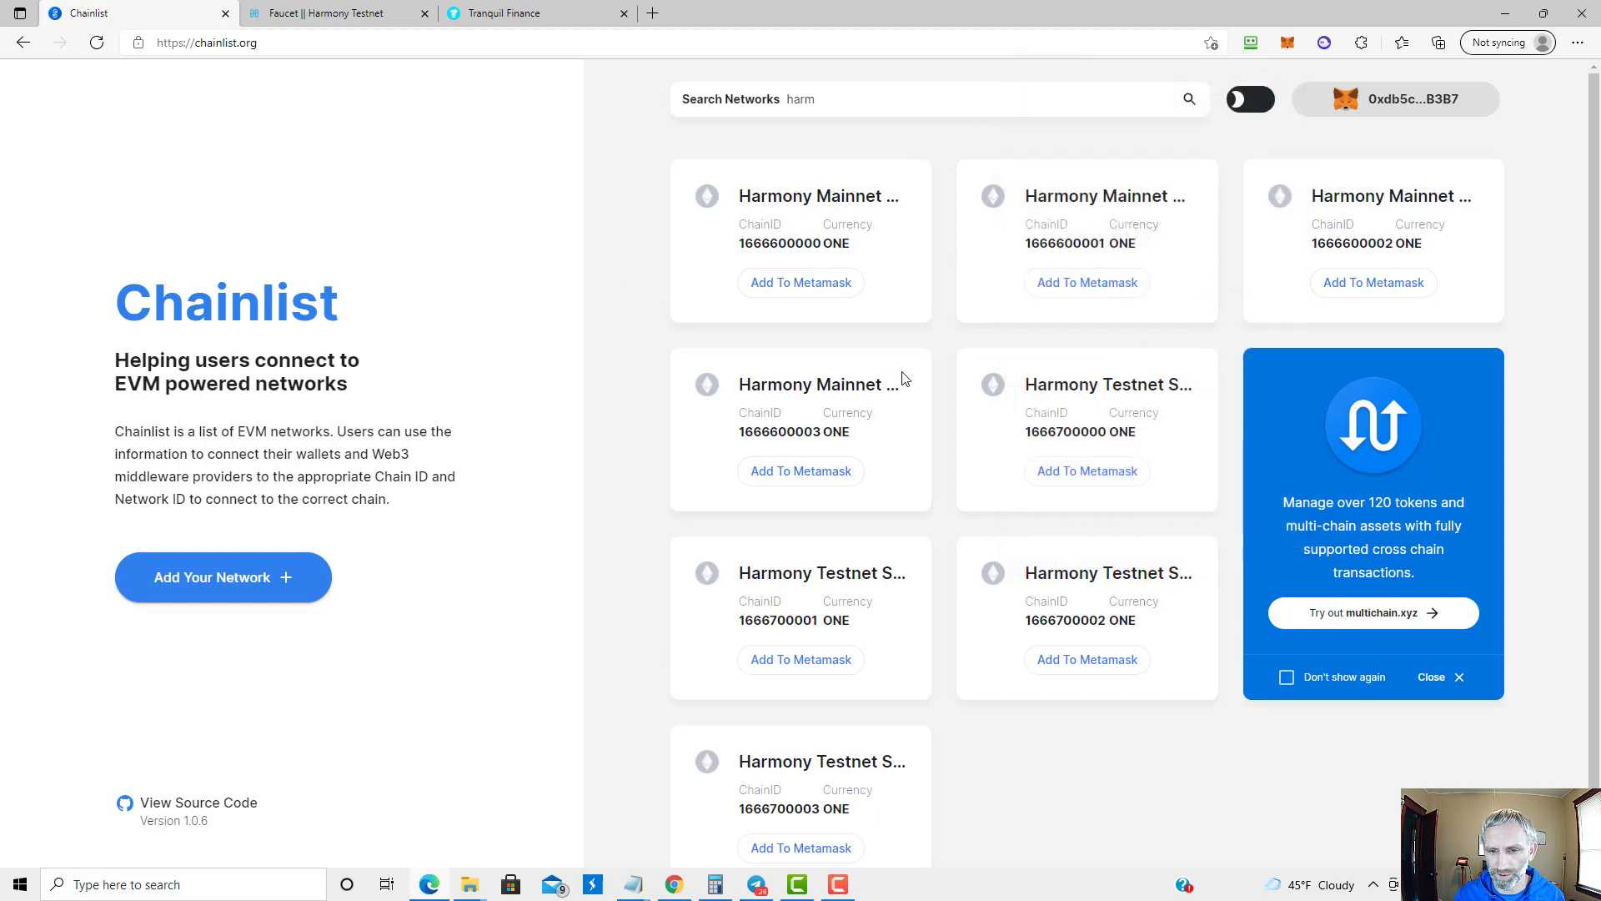
Add Harmony Testnet Shard 0 to MetaMask, switch to it, and confirm a 0 ONE balance.
{"action": "left_click", "coordinate": [1080, 472]}
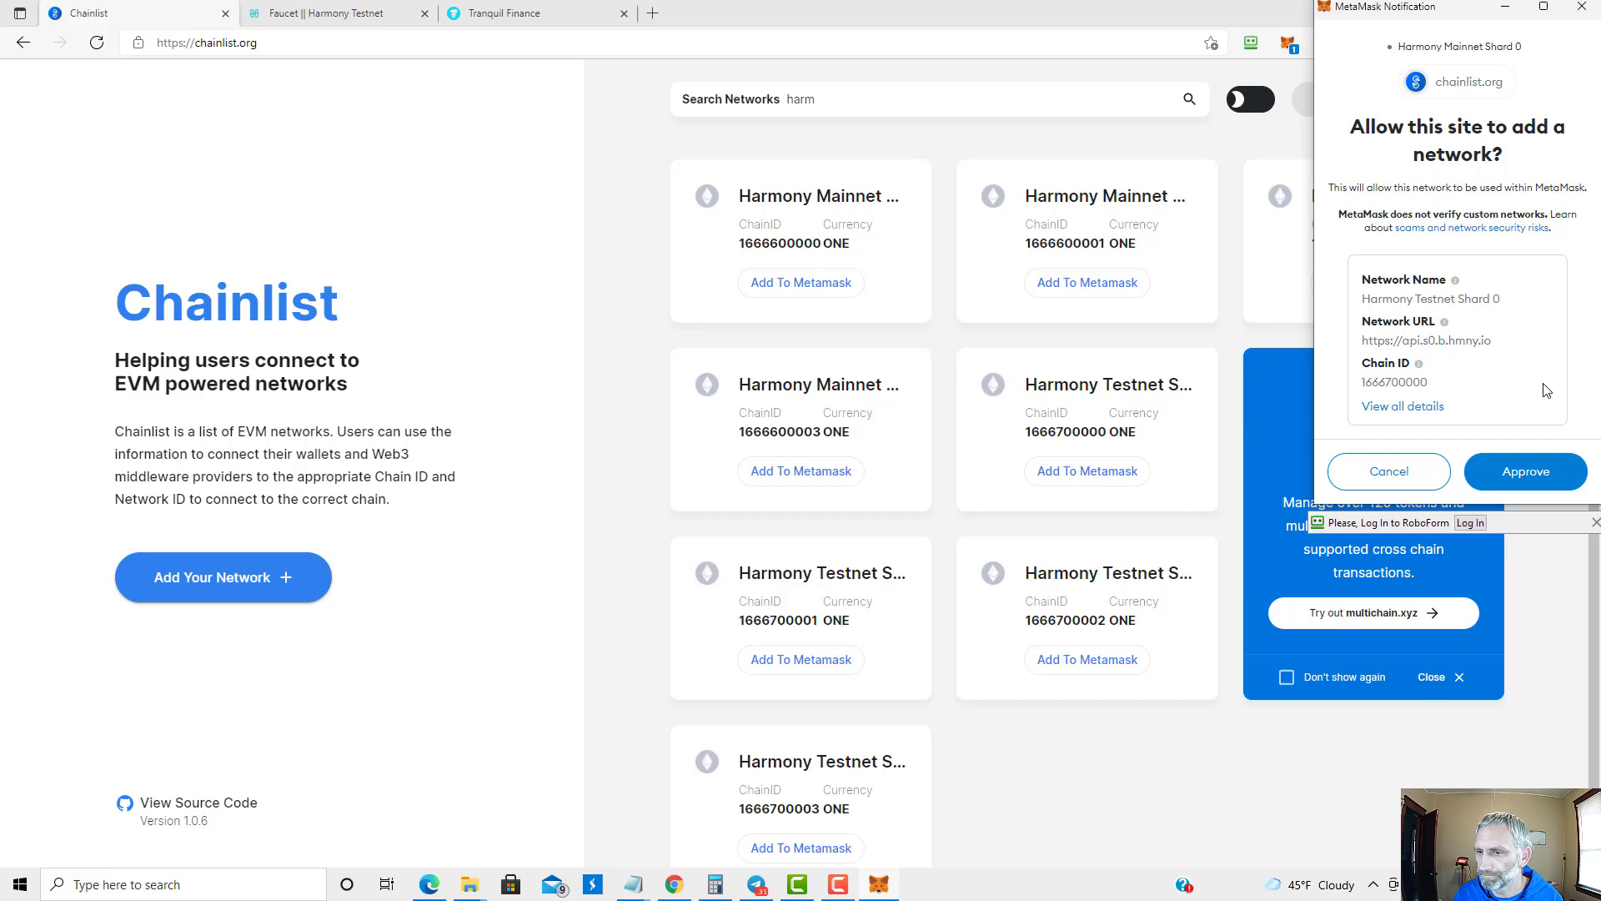
{"action": "left_click", "coordinate": [1525, 472]}
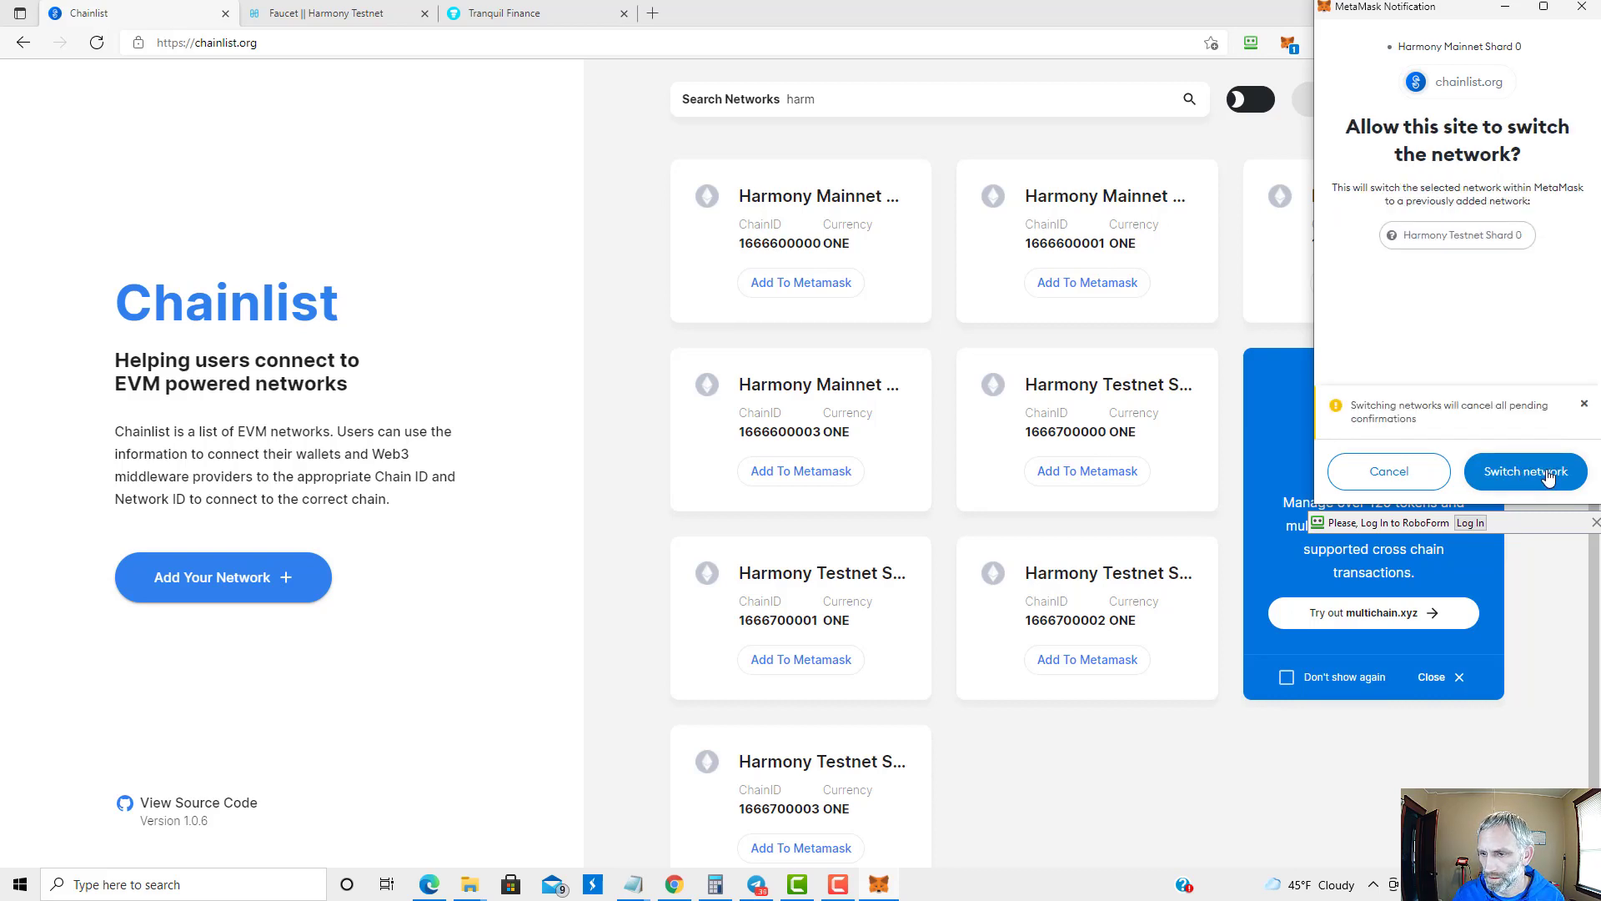
{"action": "left_click", "coordinate": [1547, 475]}
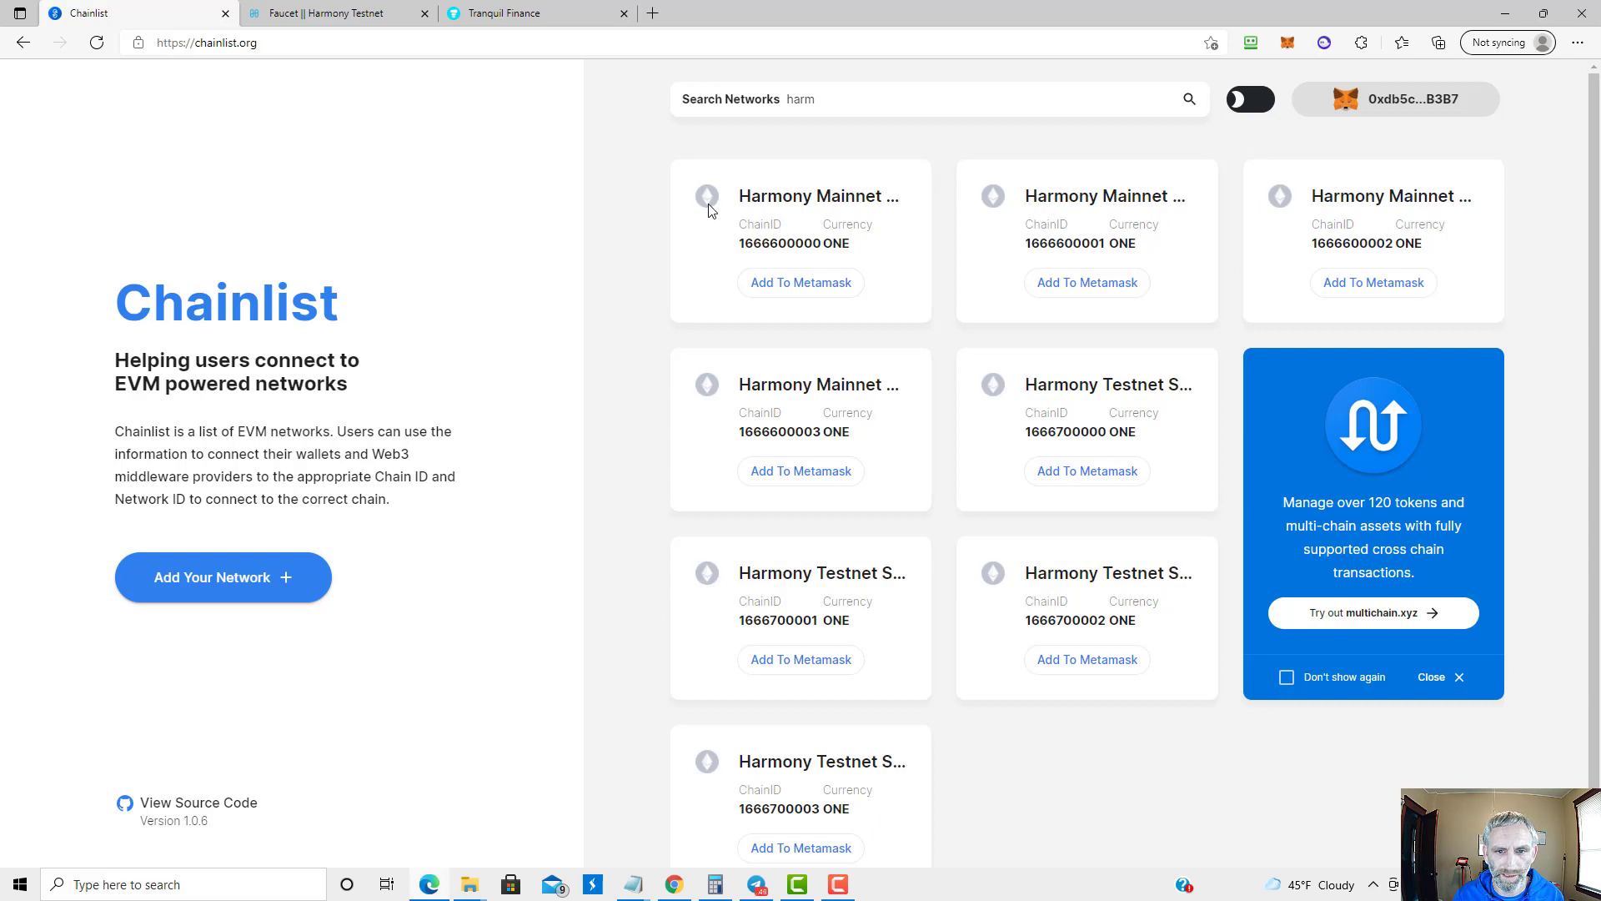
{"action": "left_click", "coordinate": [1287, 43]}
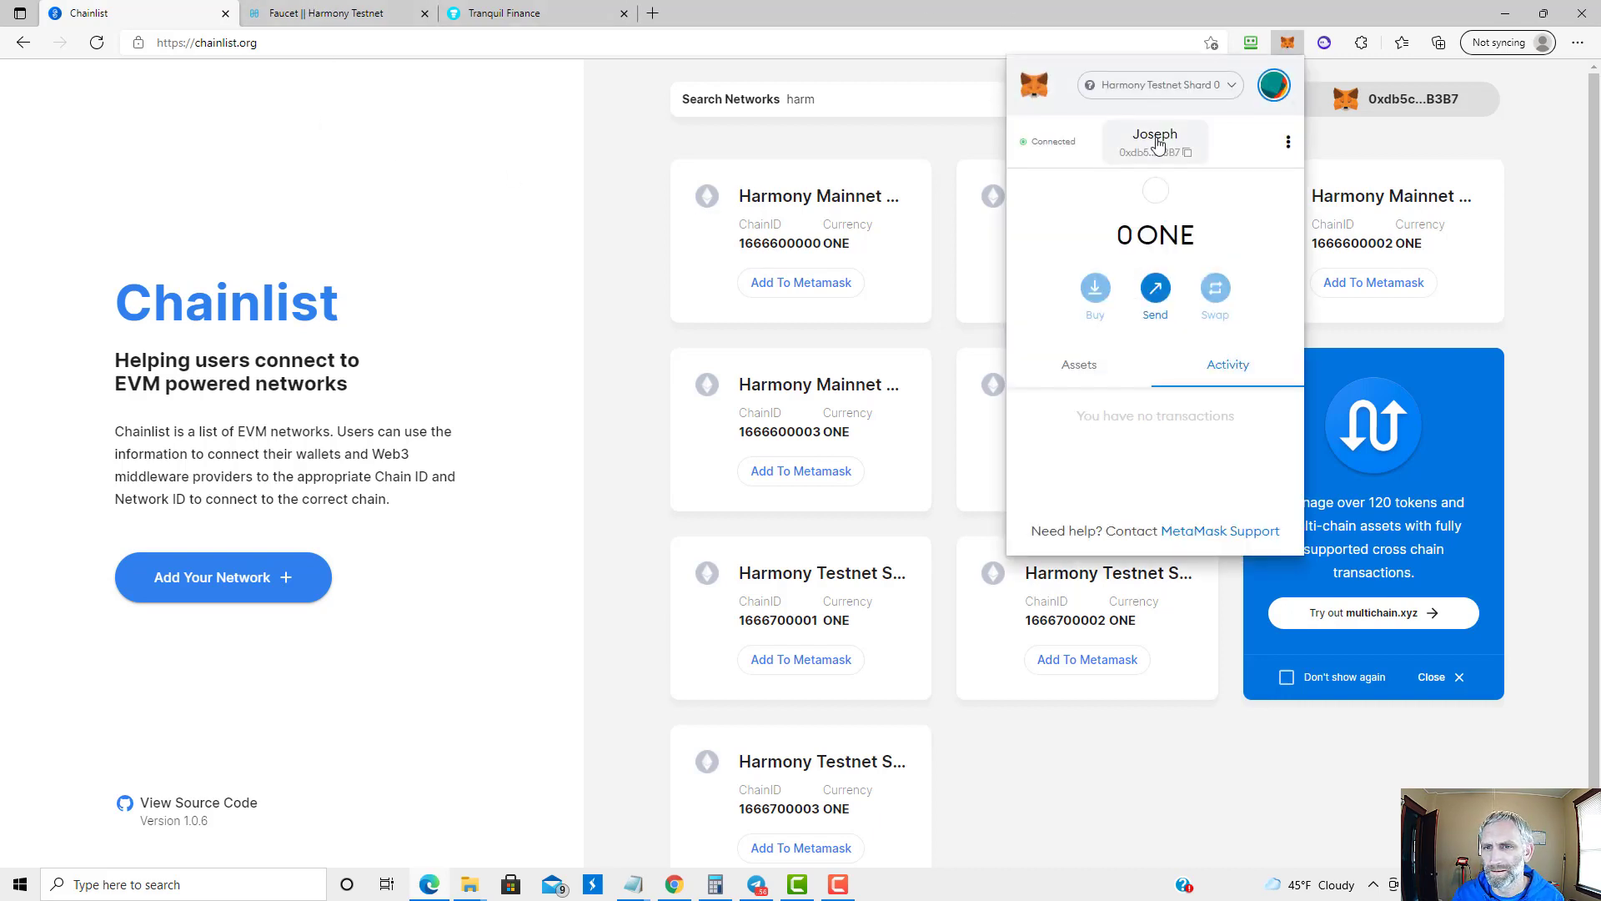
Paste the wallet's 0x address into the testnet faucet and request ONE, which is rejected as invalid bech32.
{"action": "left_click", "coordinate": [630, 110]}
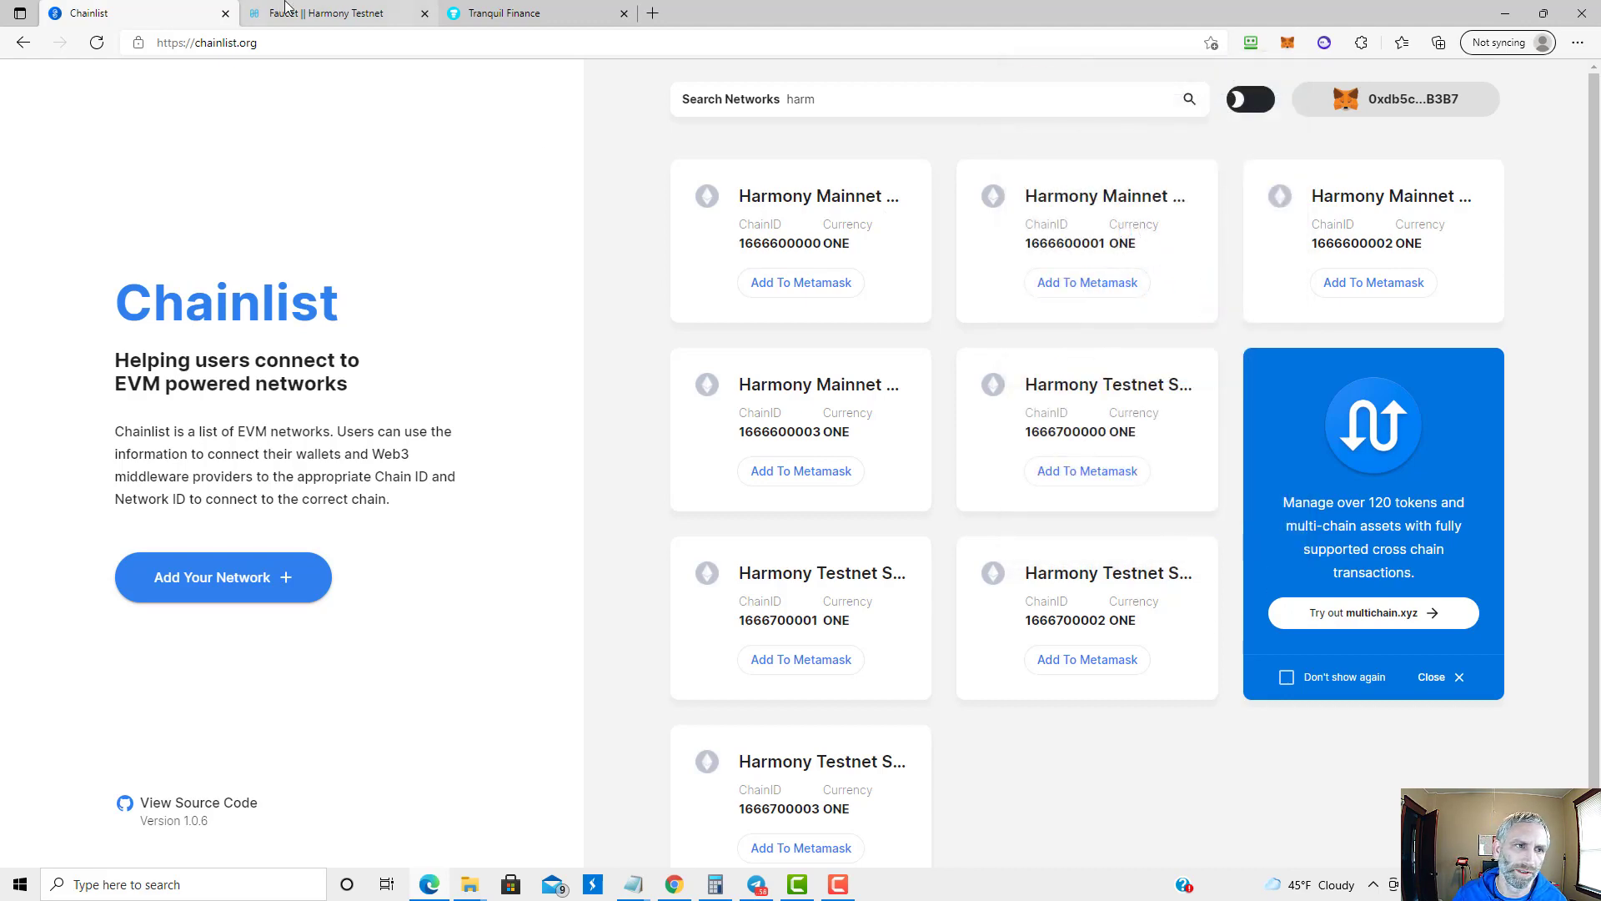
{"action": "left_click", "coordinate": [305, 12]}
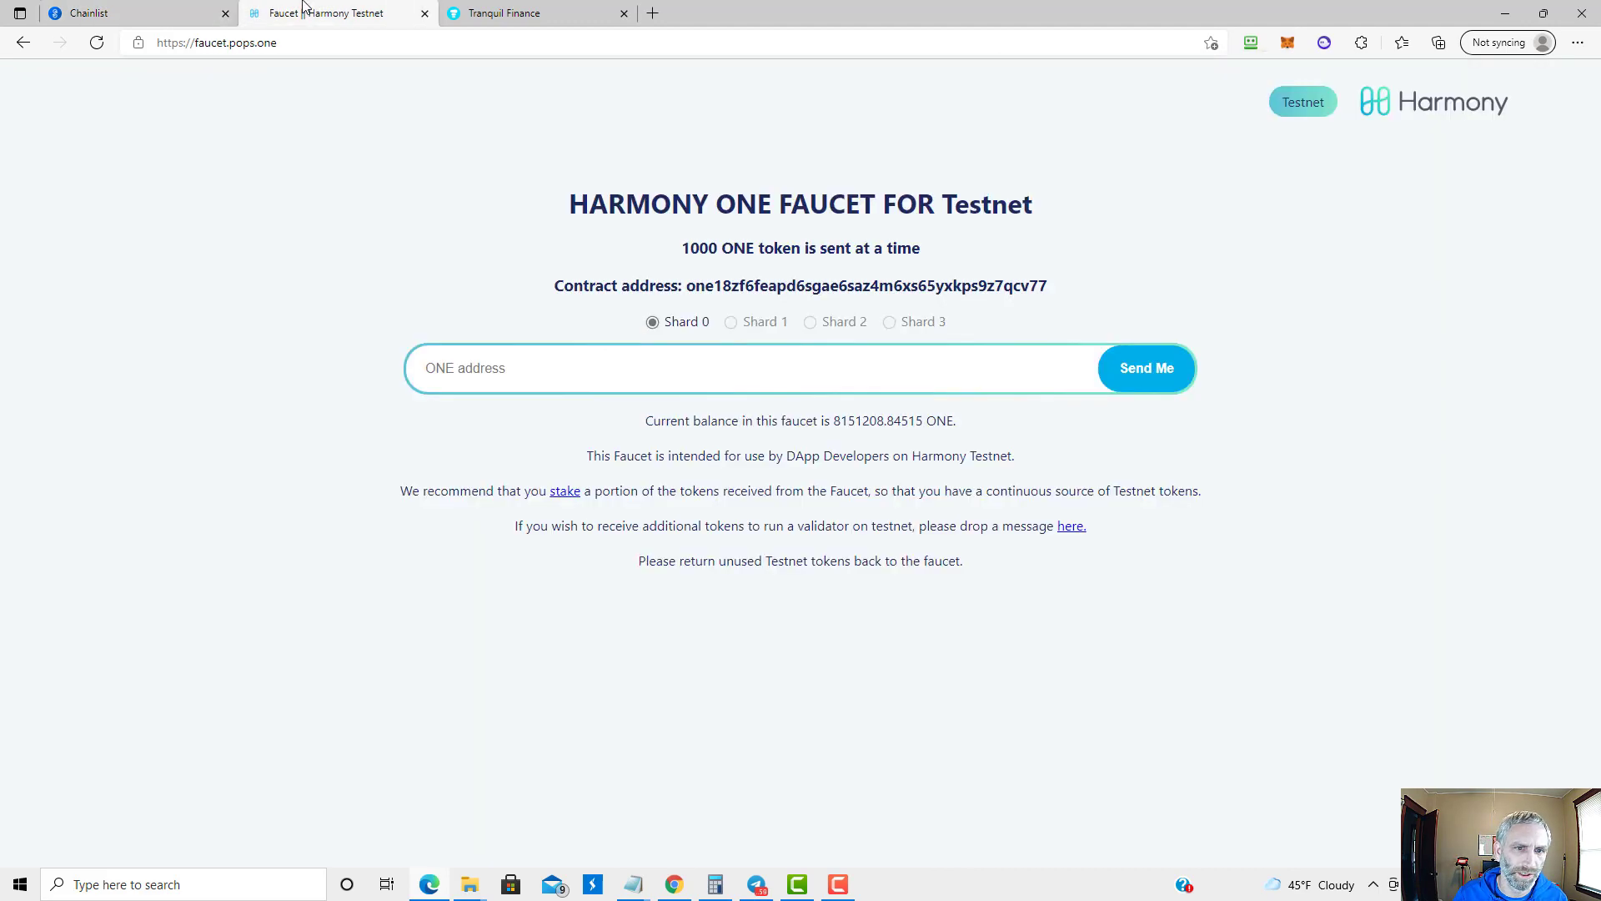
{"action": "right_click", "coordinate": [593, 372]}
{"action": "left_click", "coordinate": [652, 525]}
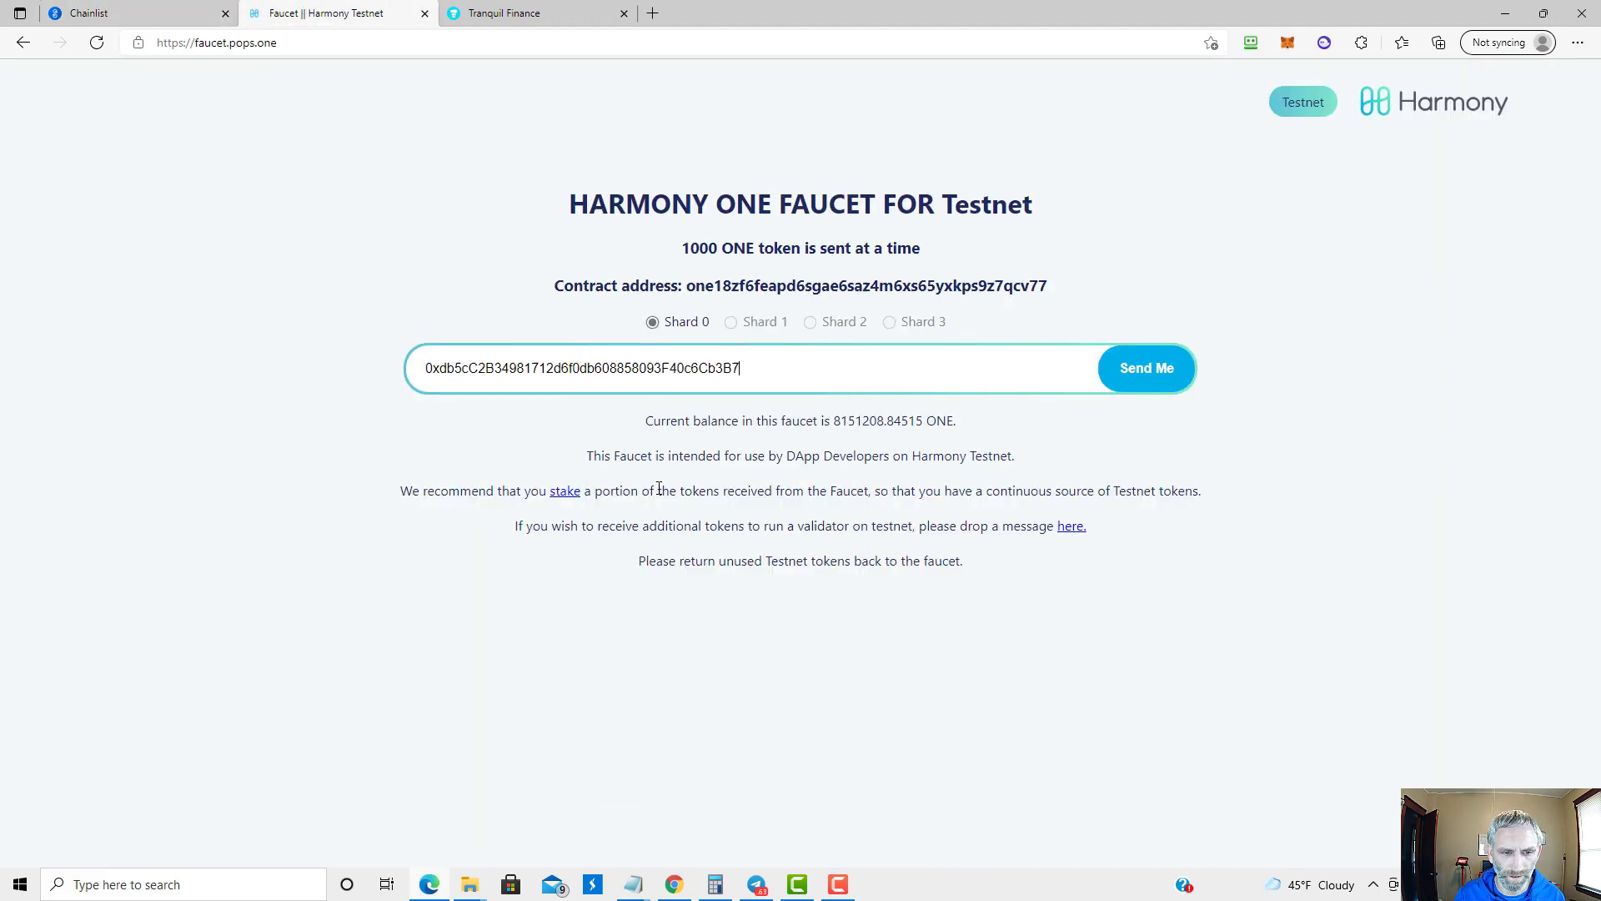
{"action": "left_click", "coordinate": [1144, 363]}
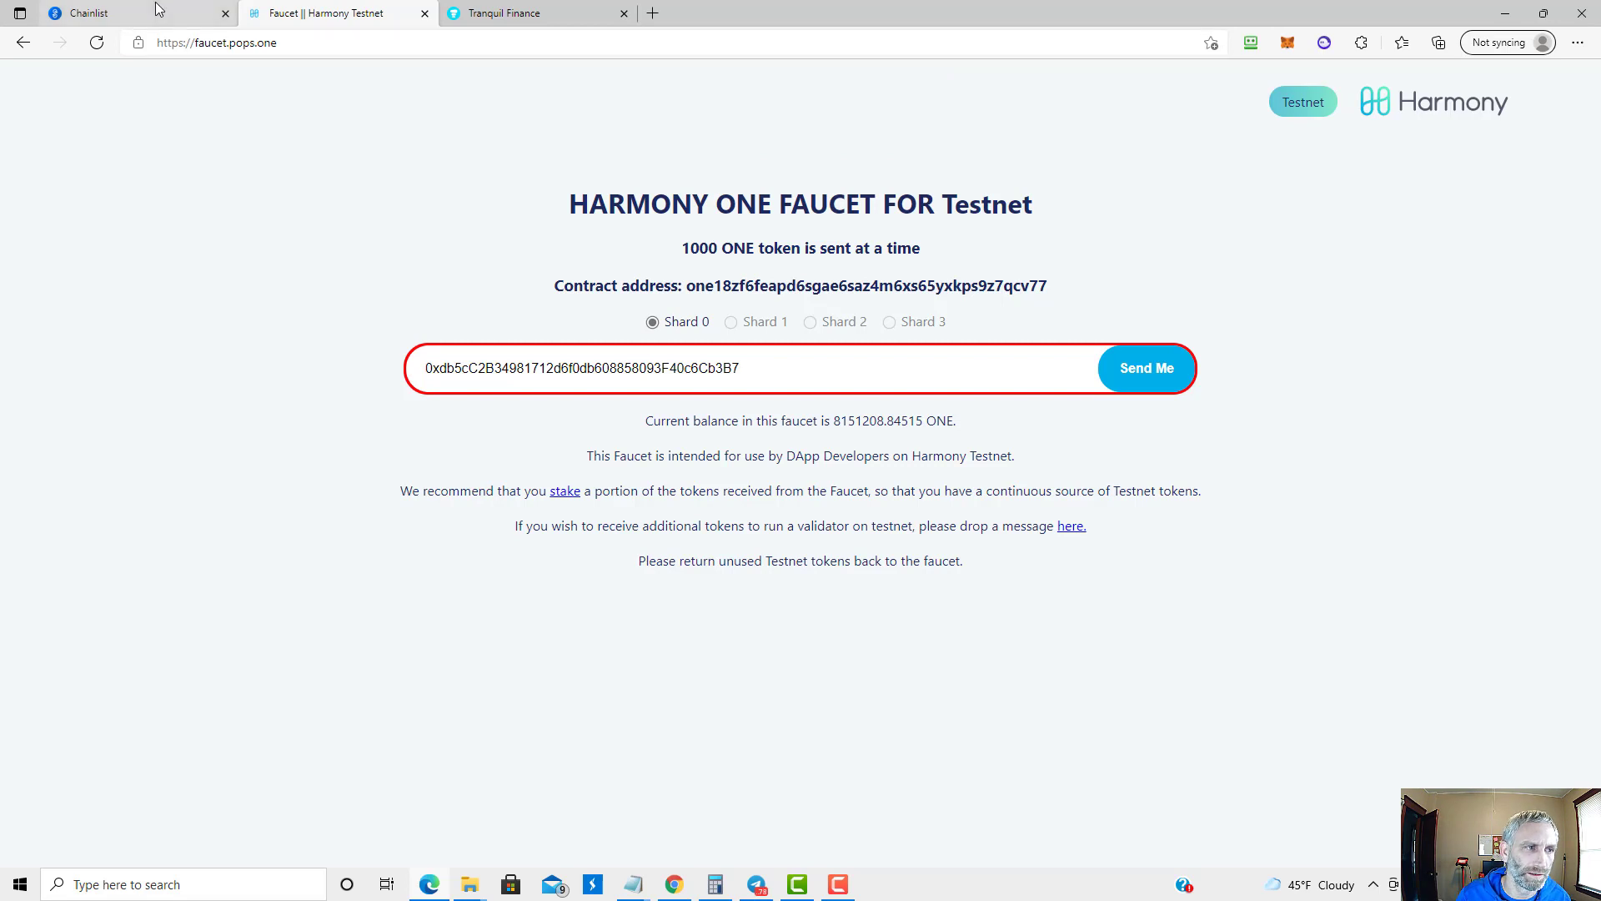
{"action": "left_click", "coordinate": [90, 9]}
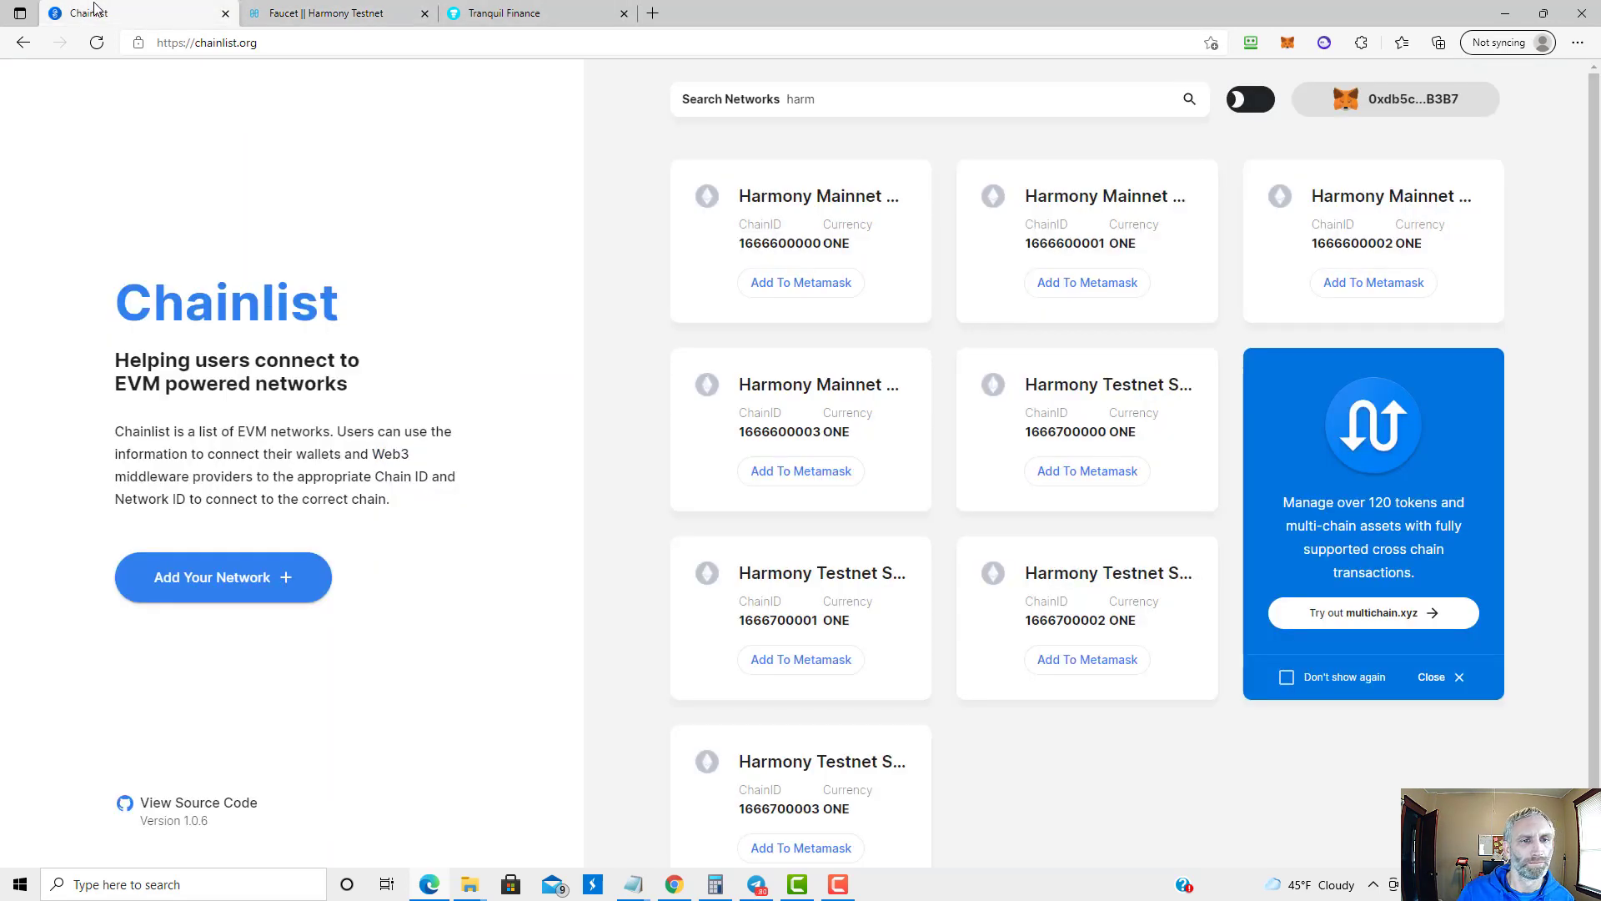
Move from Chainlist to the PancakeSwap swap page, glancing at the Harmony docs and MetaMask.
{"action": "left_click", "coordinate": [1508, 14]}
{"action": "left_click", "coordinate": [745, 12]}
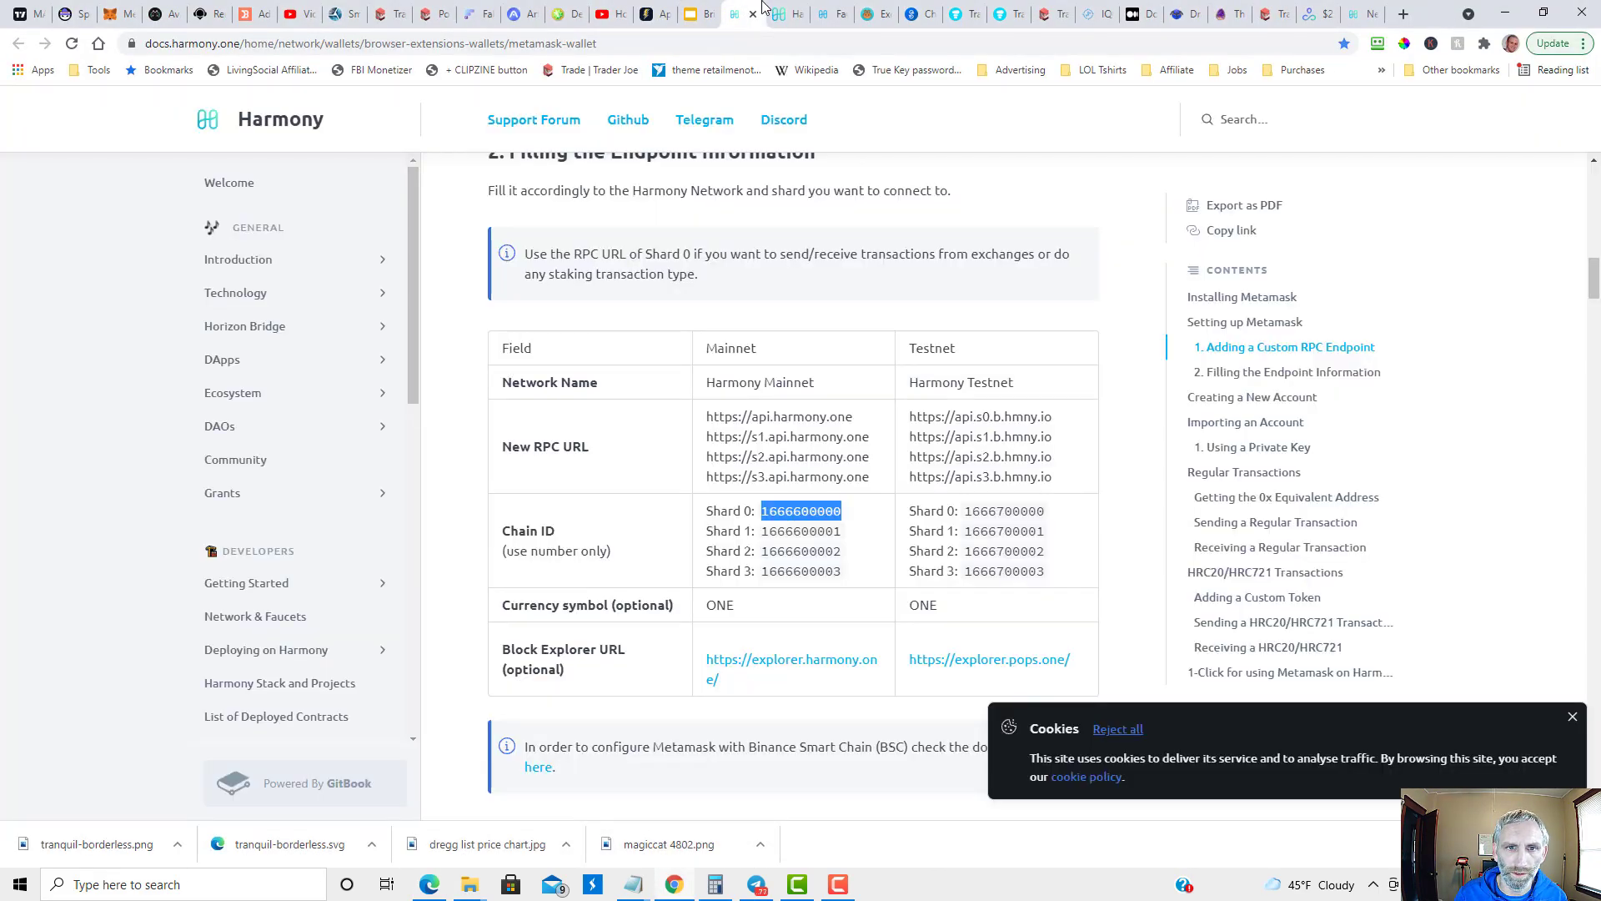
{"action": "left_click", "coordinate": [874, 7]}
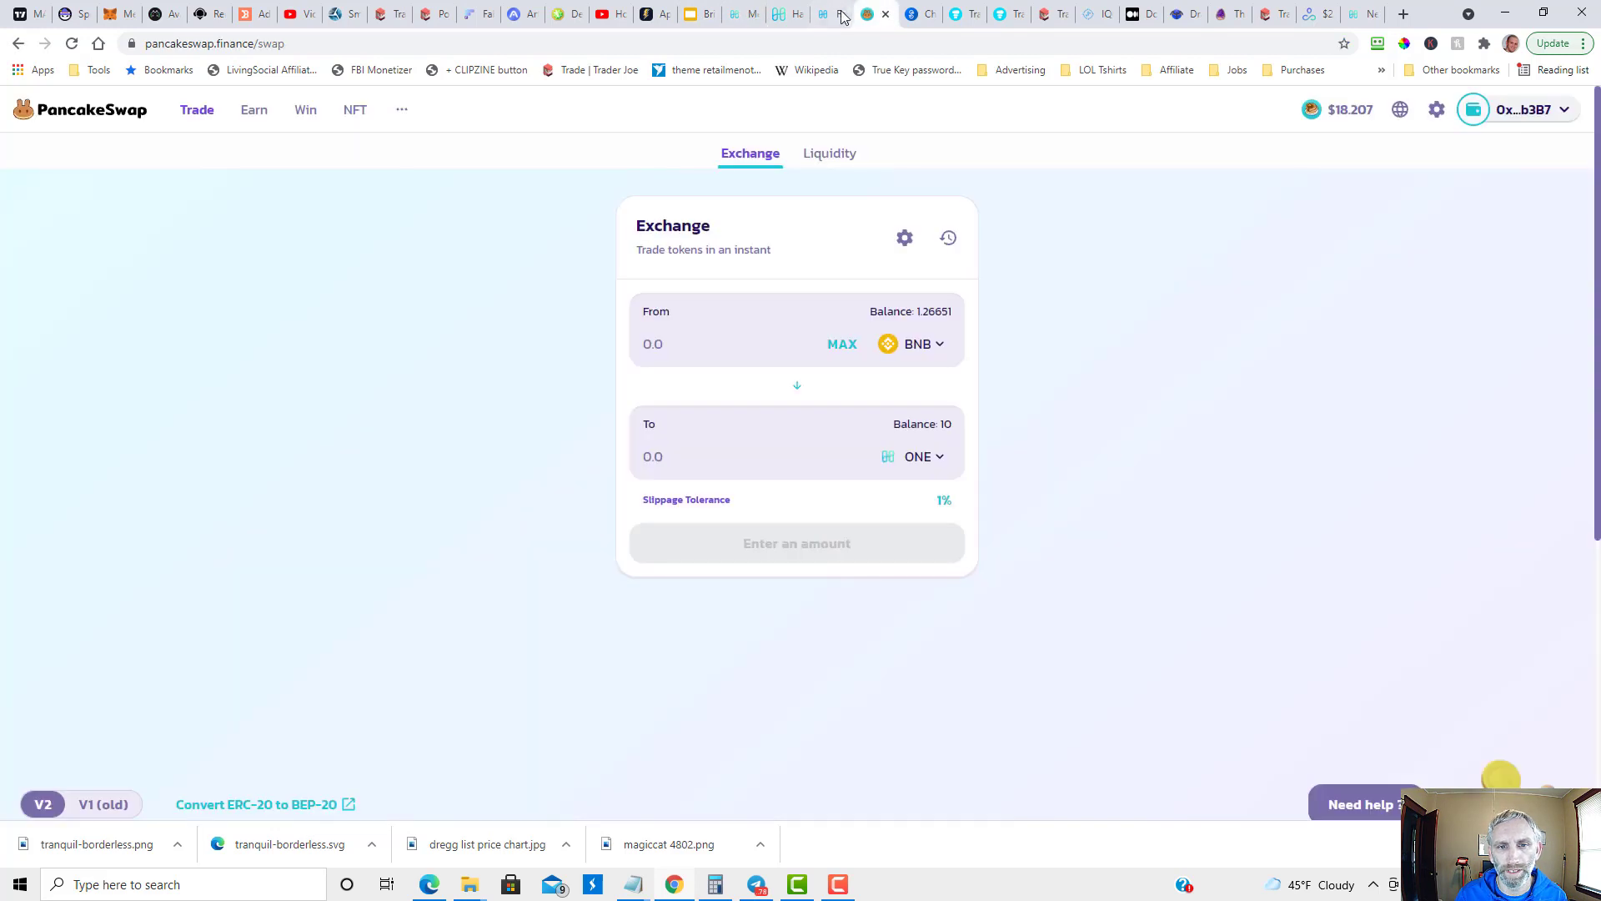
{"action": "left_click", "coordinate": [114, 7]}
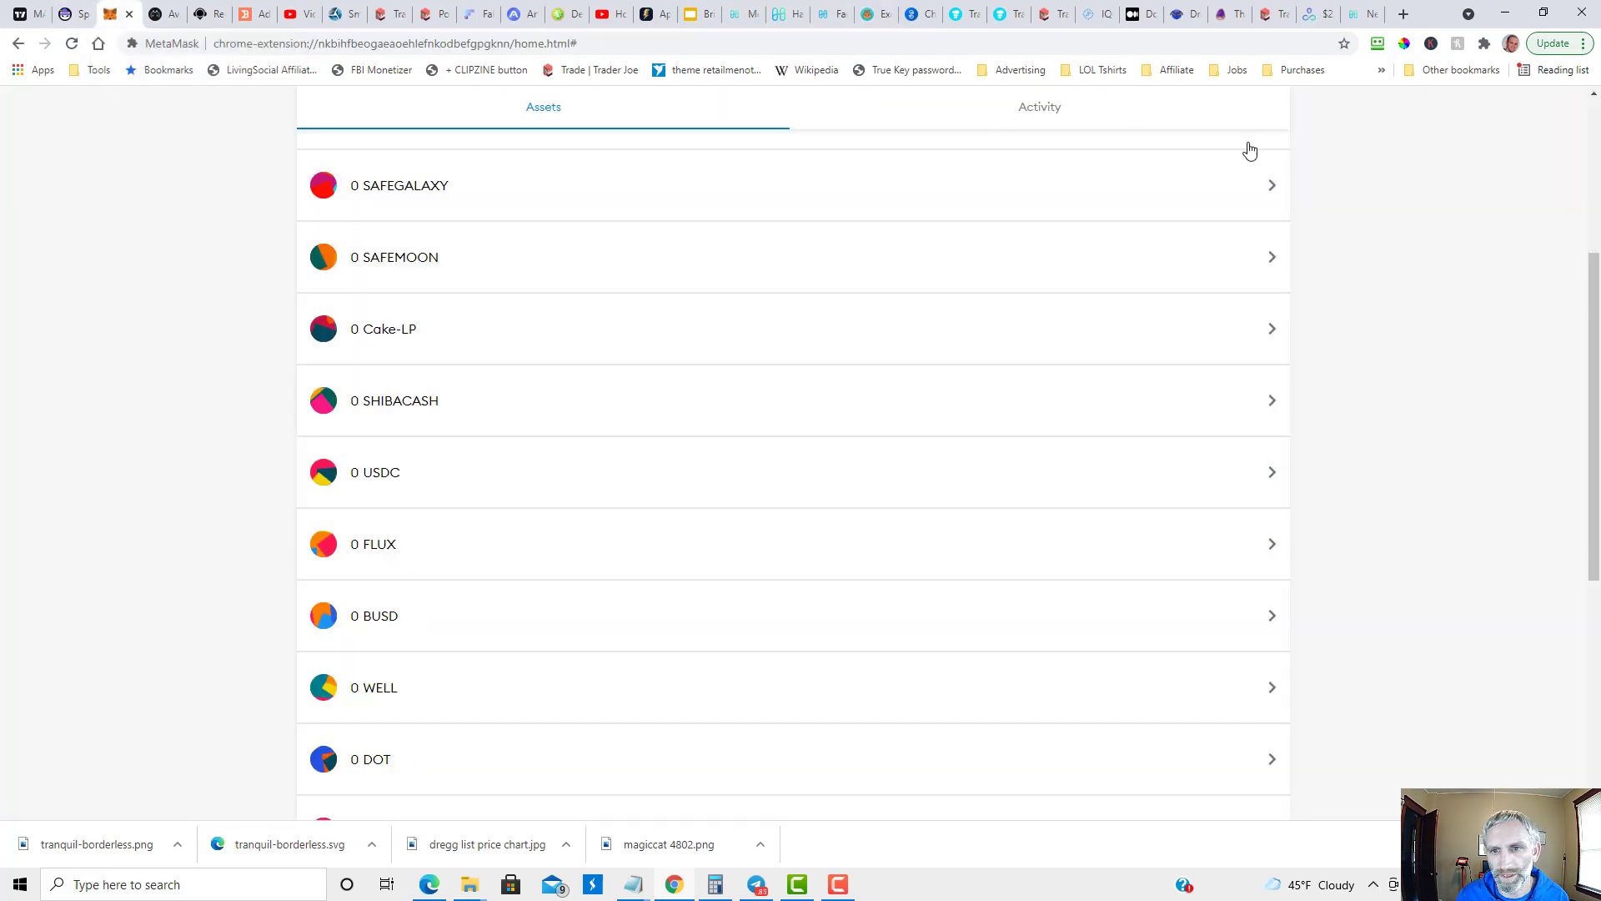
{"action": "scroll", "coordinate": [1249, 150], "scroll_direction": "up", "scroll_amount": 4}
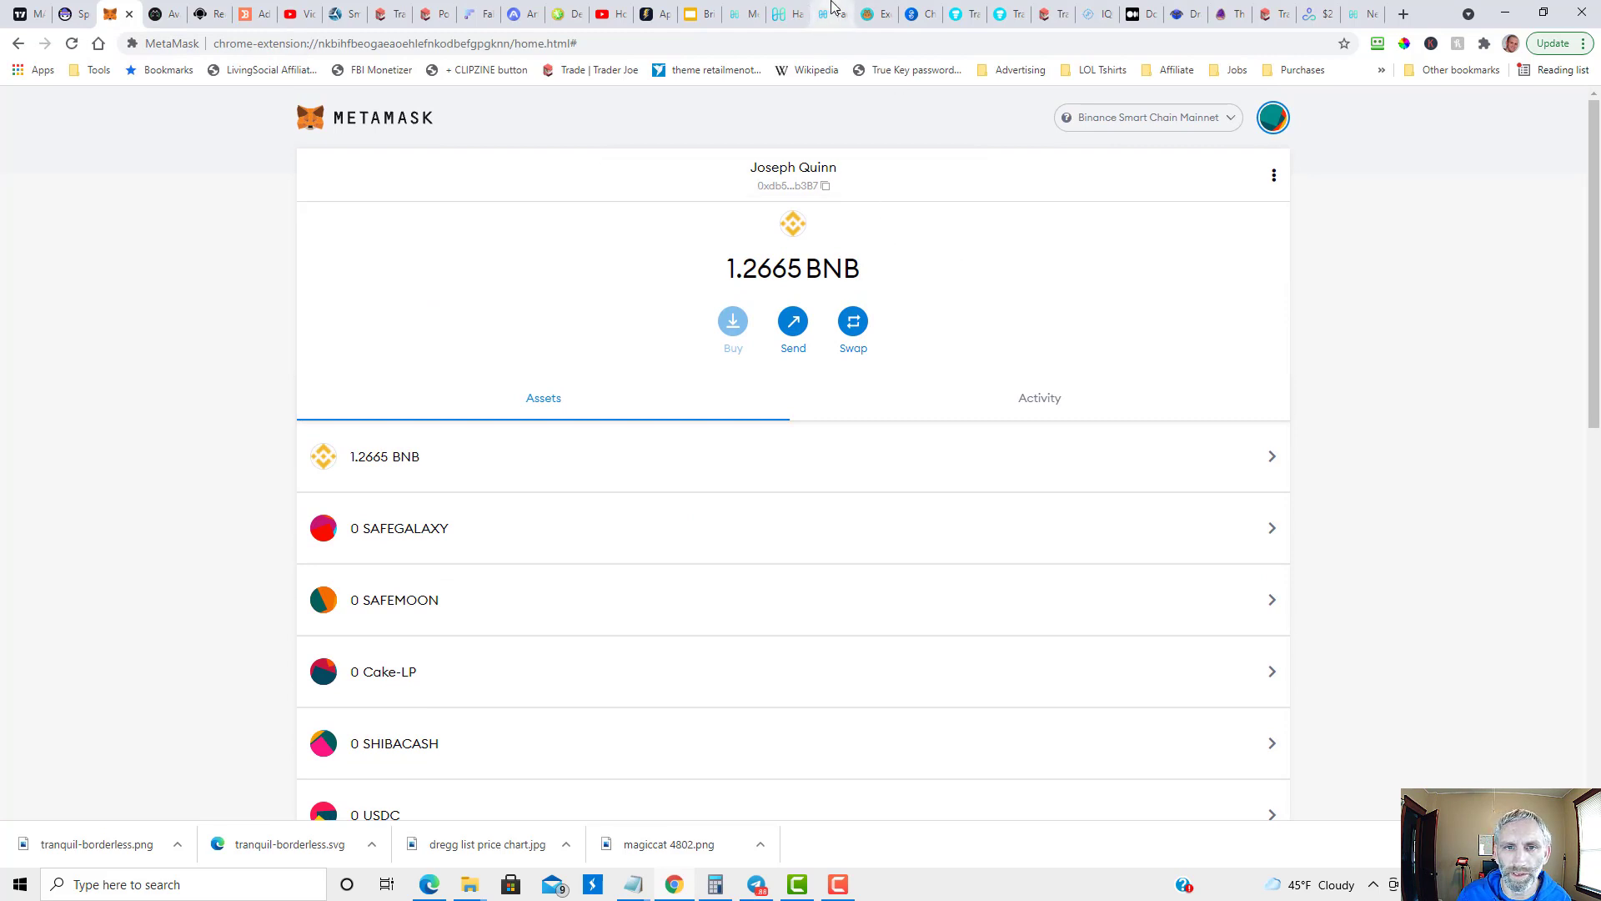
{"action": "left_click", "coordinate": [874, 10]}
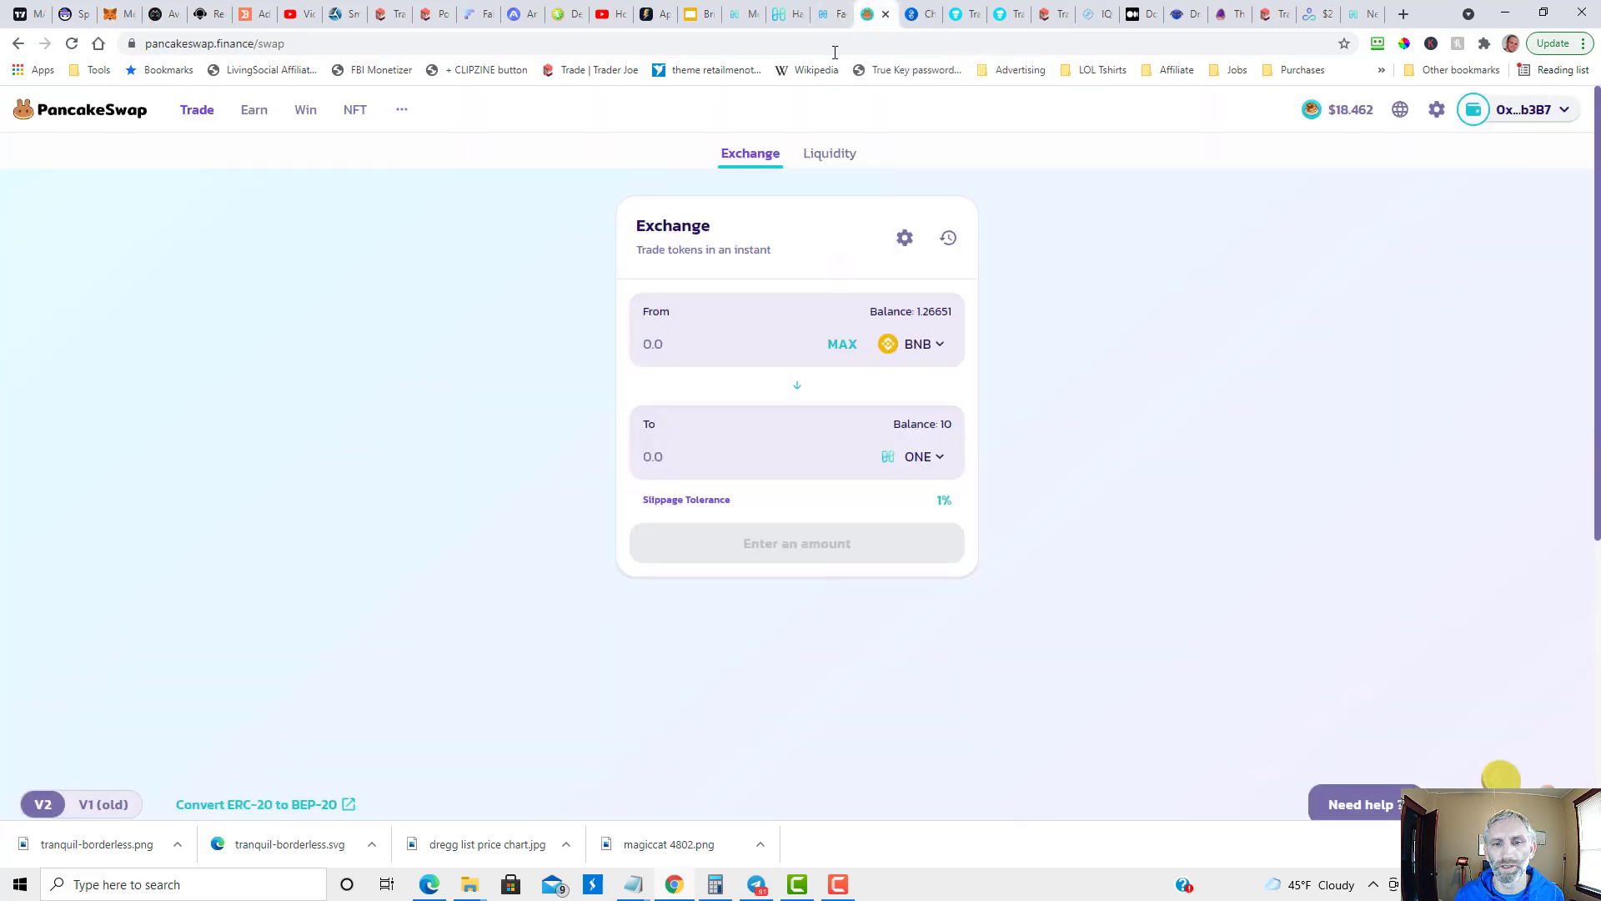
Search 'one' in PancakeSwap's token picker to confirm a 10 ONE balance on BSC.
{"action": "left_click", "coordinate": [922, 461]}
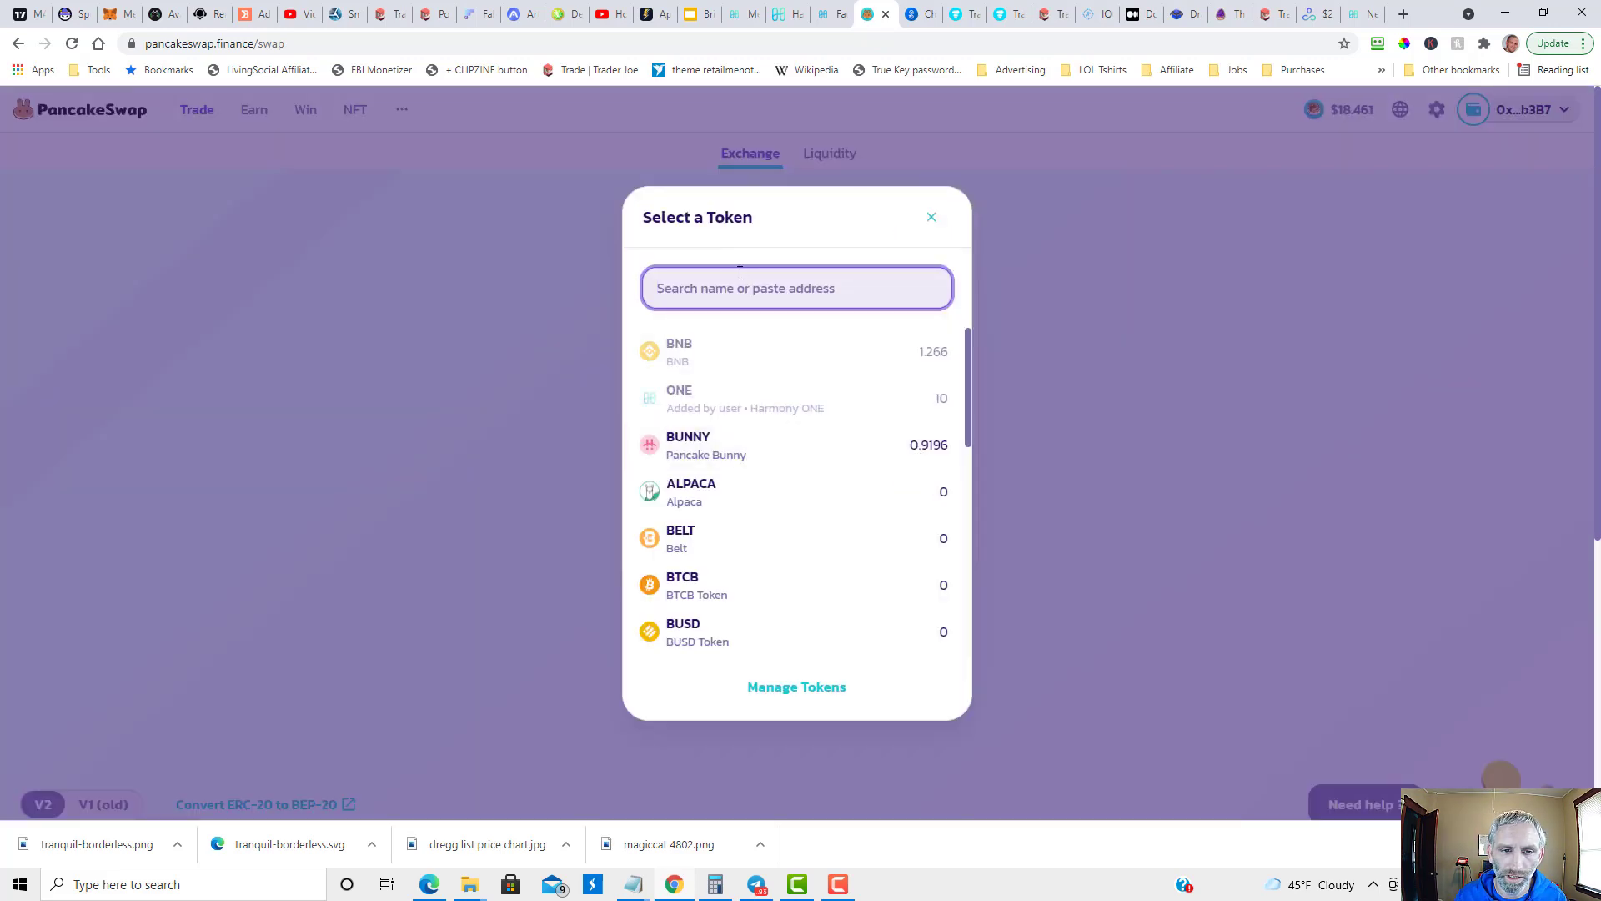
{"action": "type", "text": "one"}
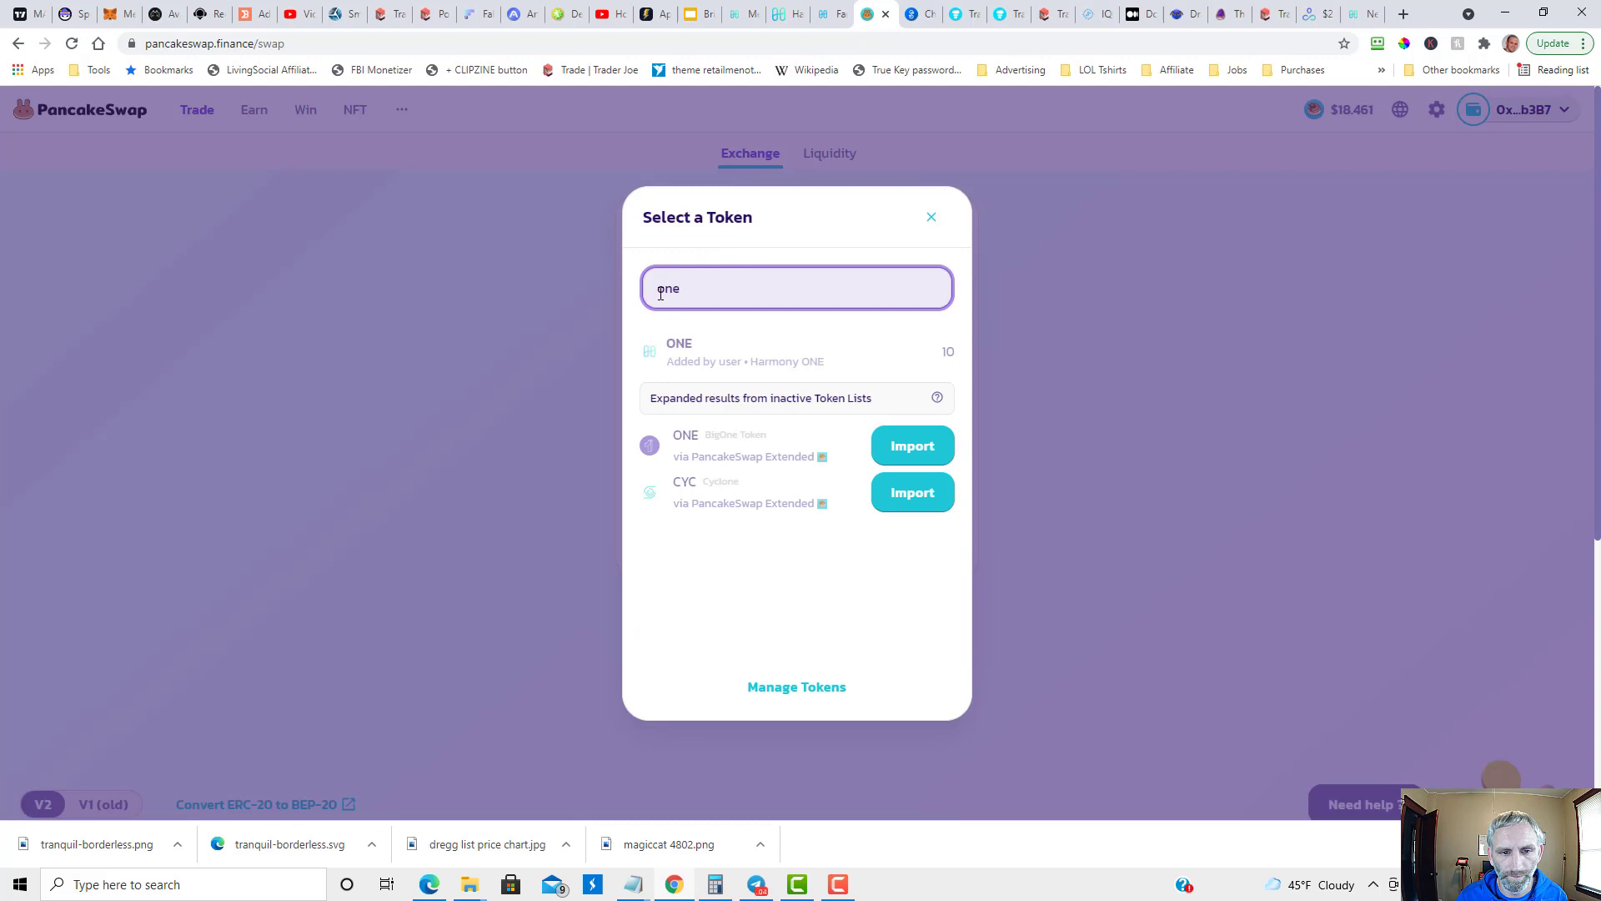
{"action": "left_click", "coordinate": [932, 217]}
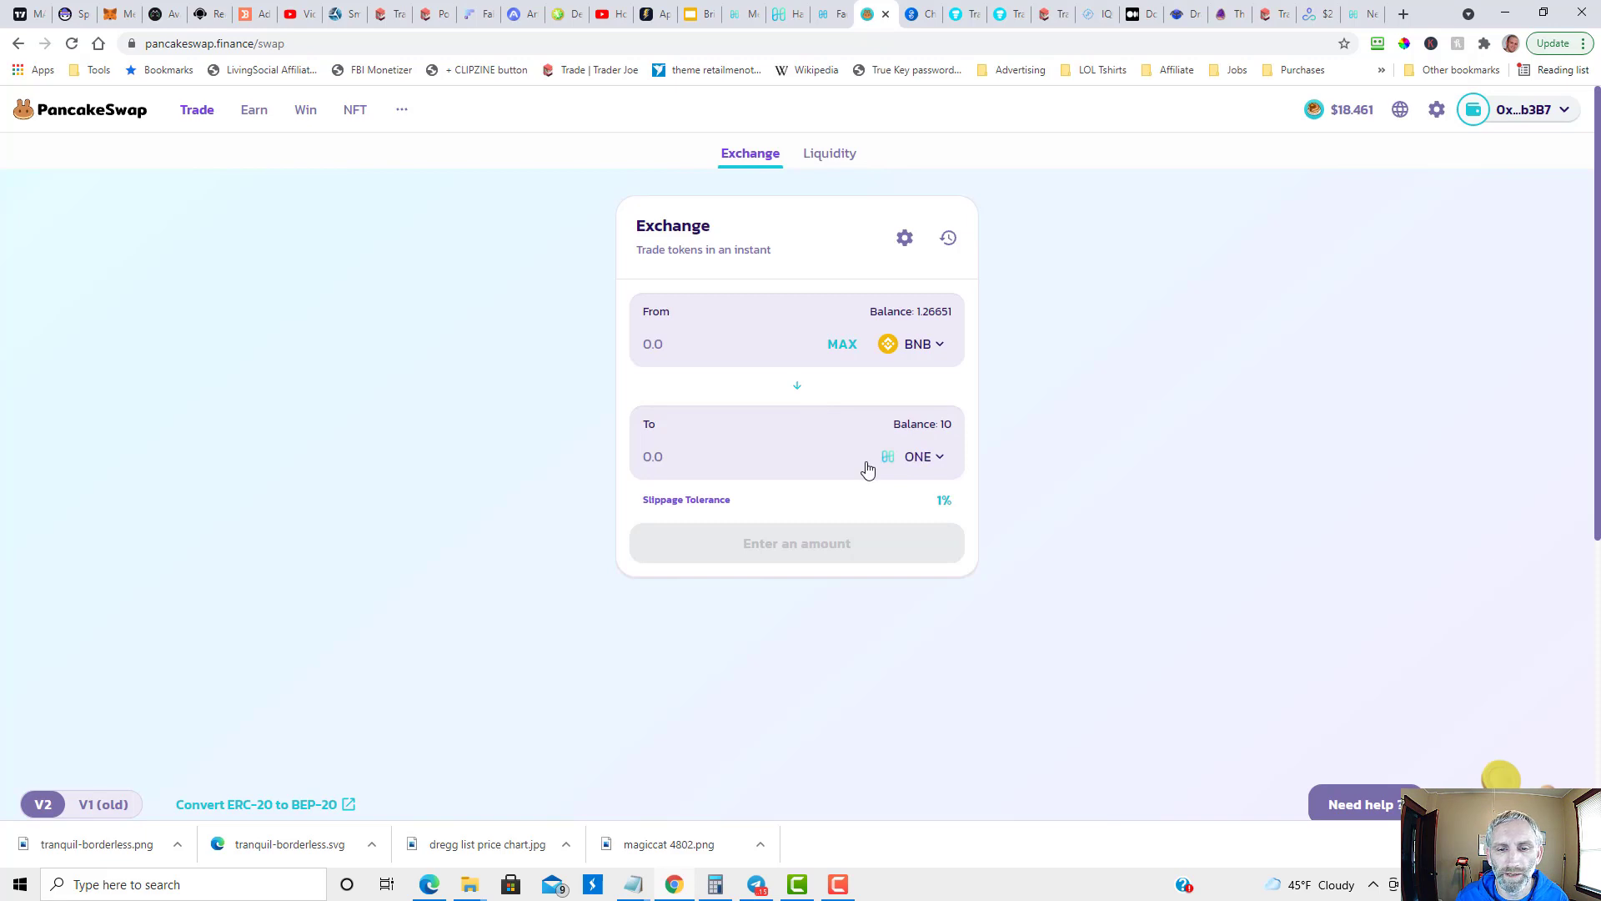
{"action": "left_click", "coordinate": [792, 10]}
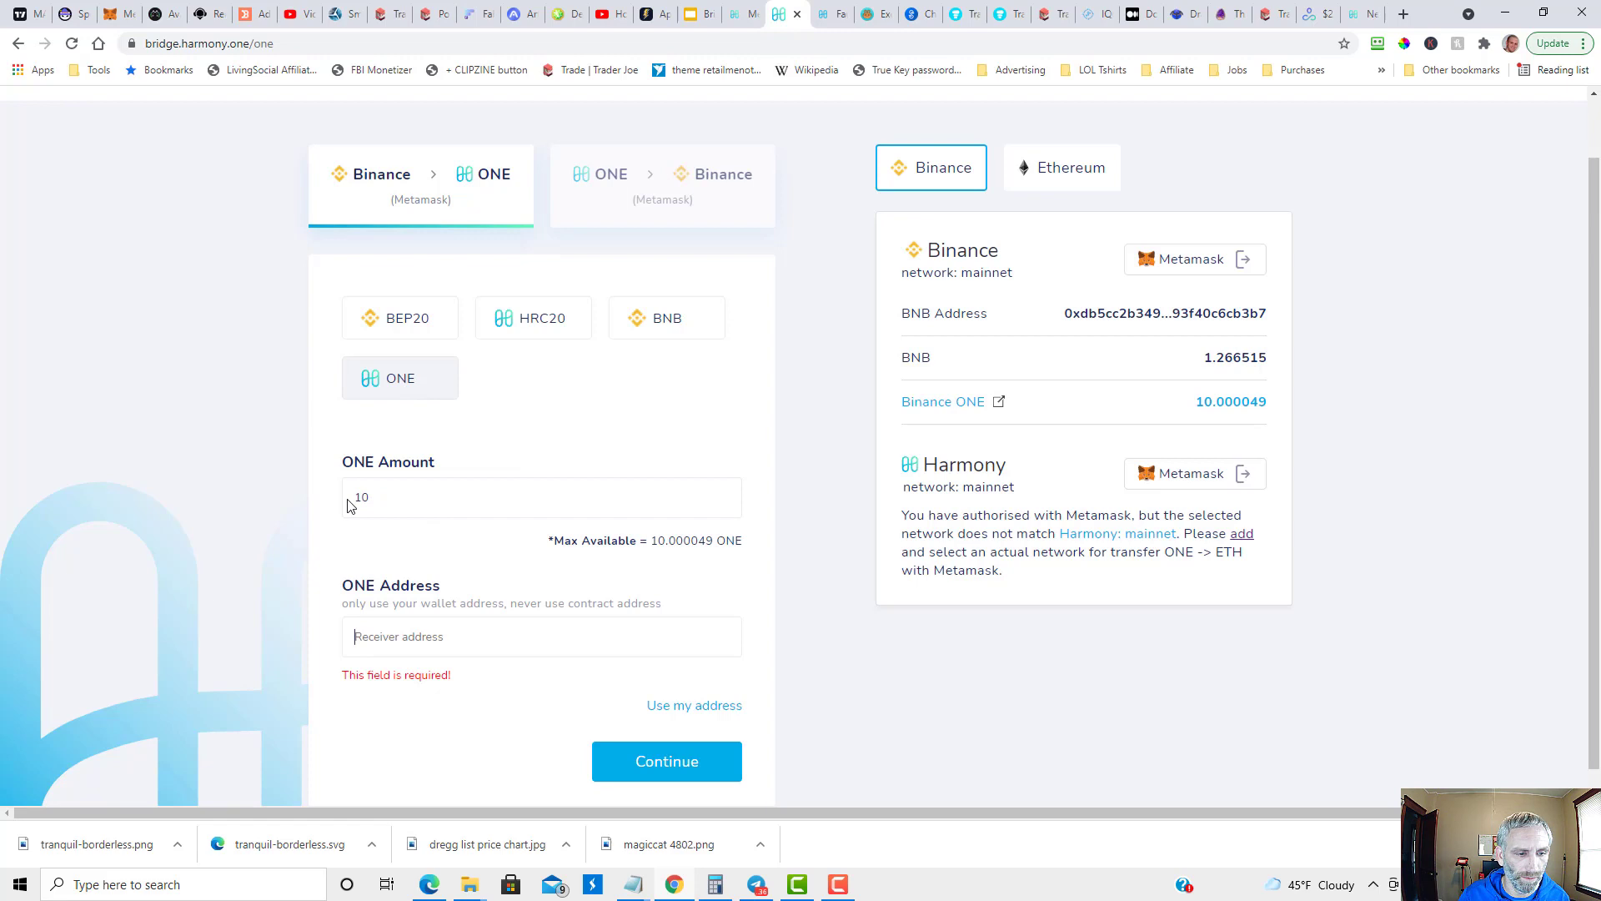
Bridge 10 ONE from Binance to your own Harmony address and confirm the transfer.
{"action": "scroll", "coordinate": [467, 567], "scroll_direction": "down", "scroll_amount": 1}
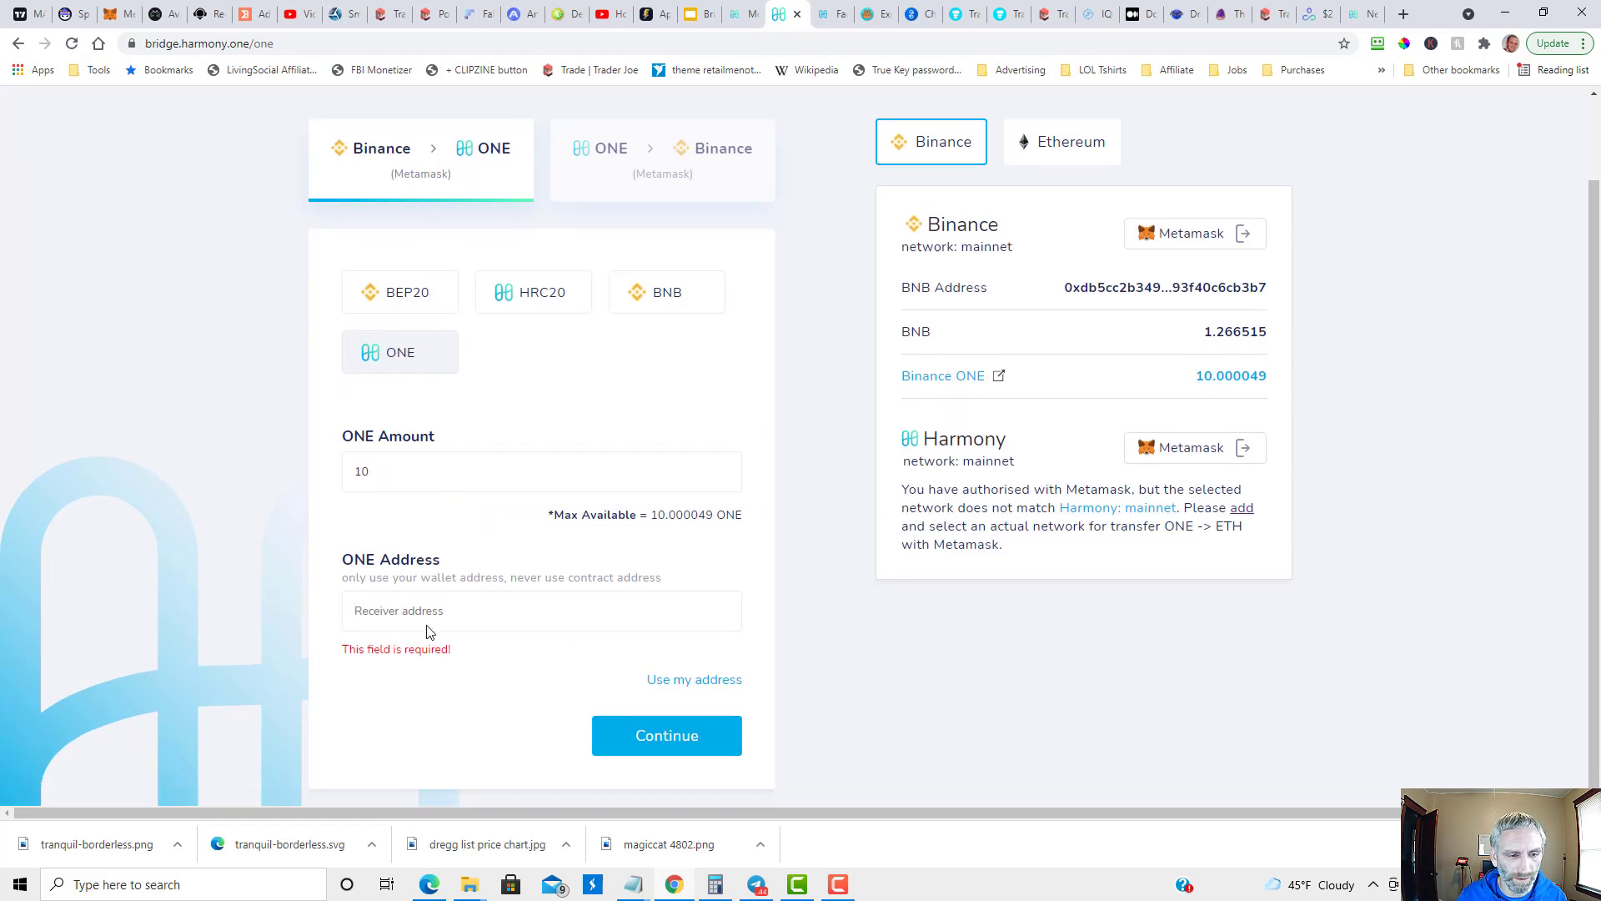
{"action": "left_click", "coordinate": [694, 681]}
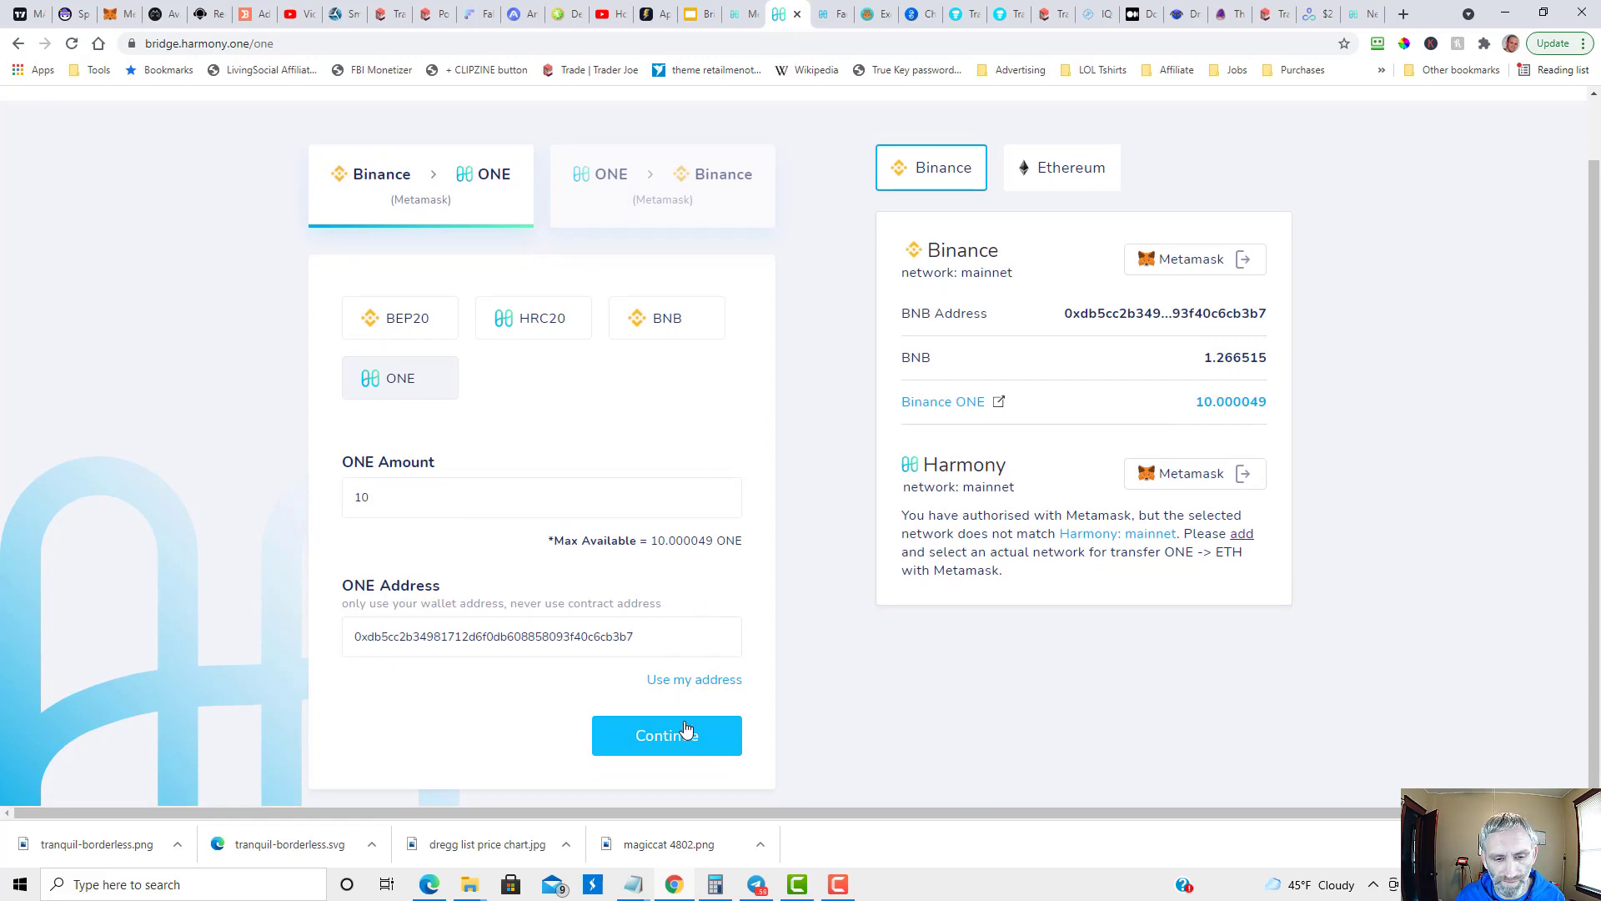
{"action": "left_click", "coordinate": [703, 744]}
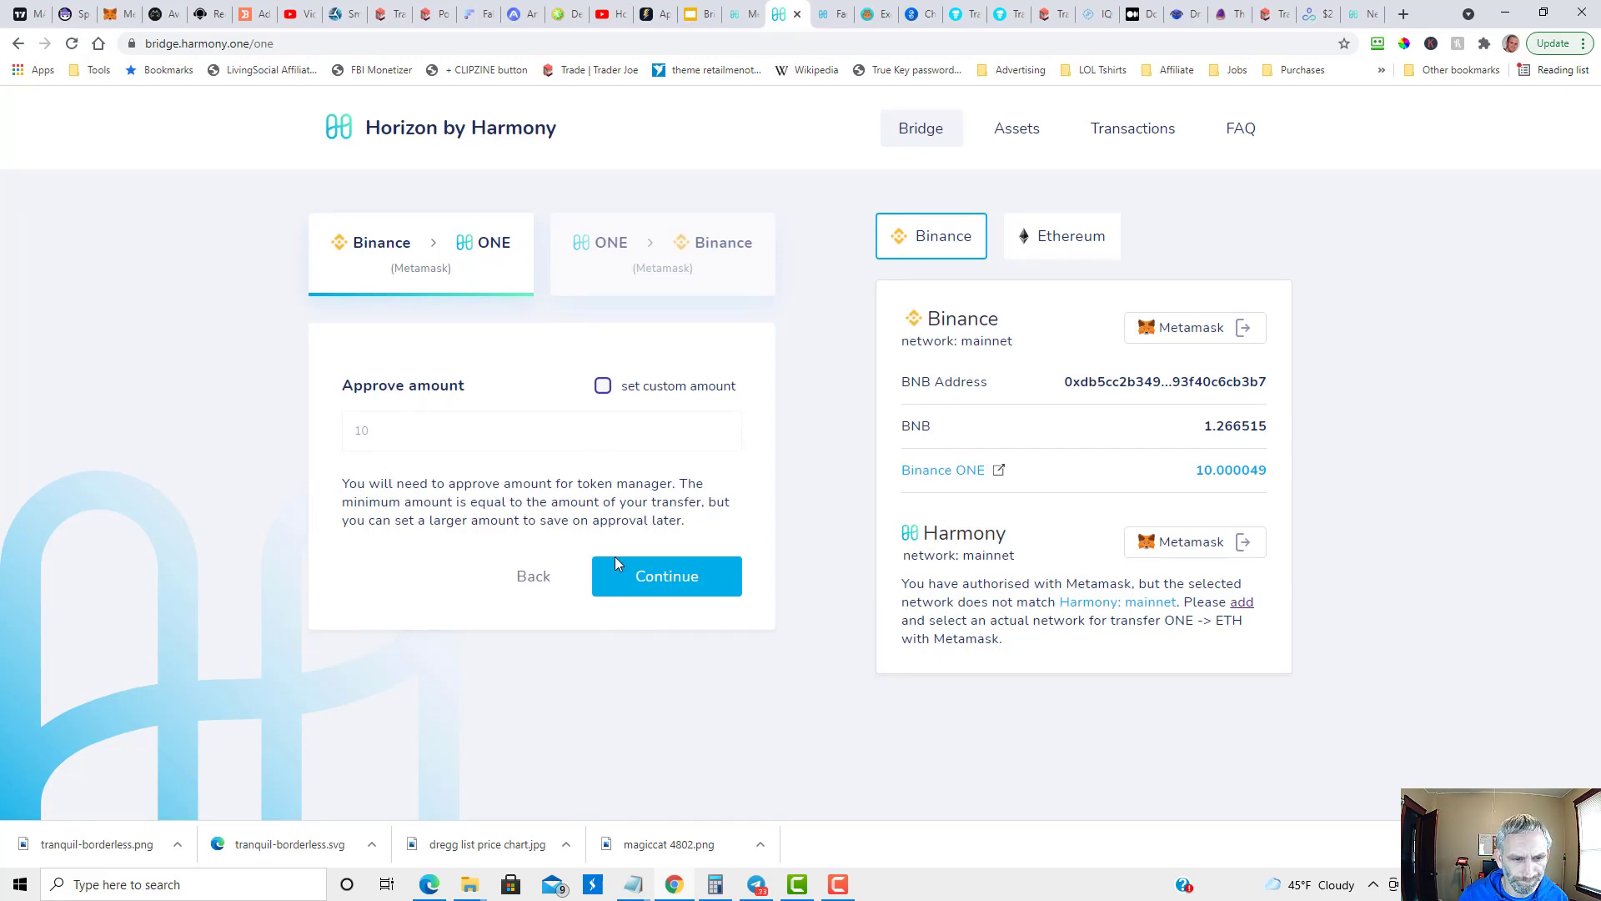
{"action": "left_click", "coordinate": [653, 580]}
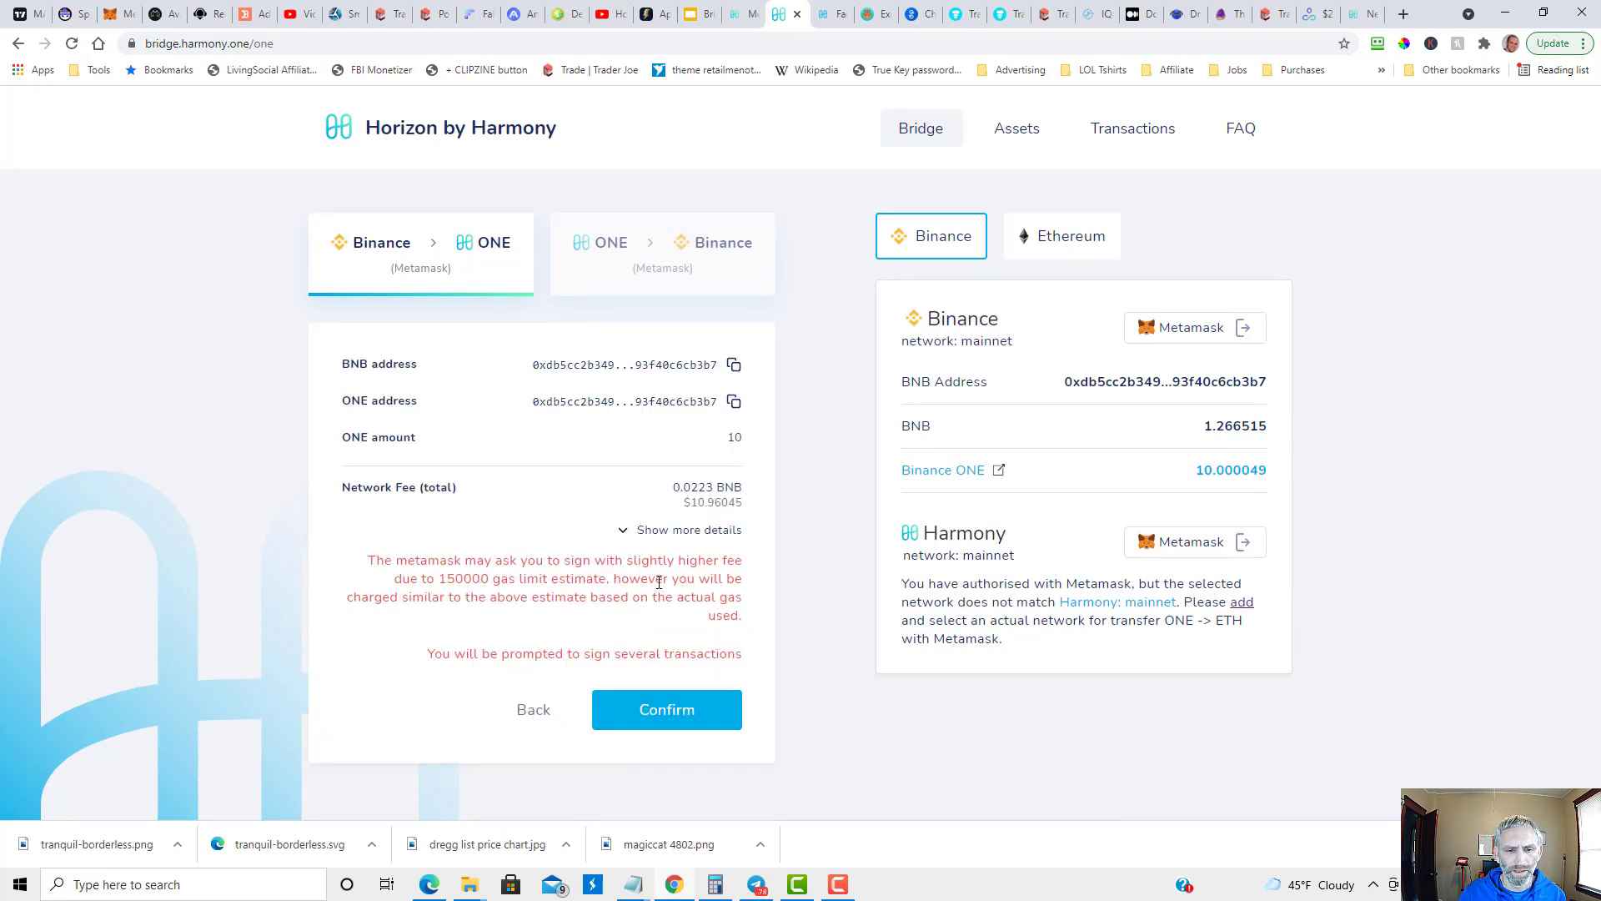
{"action": "left_click", "coordinate": [668, 710]}
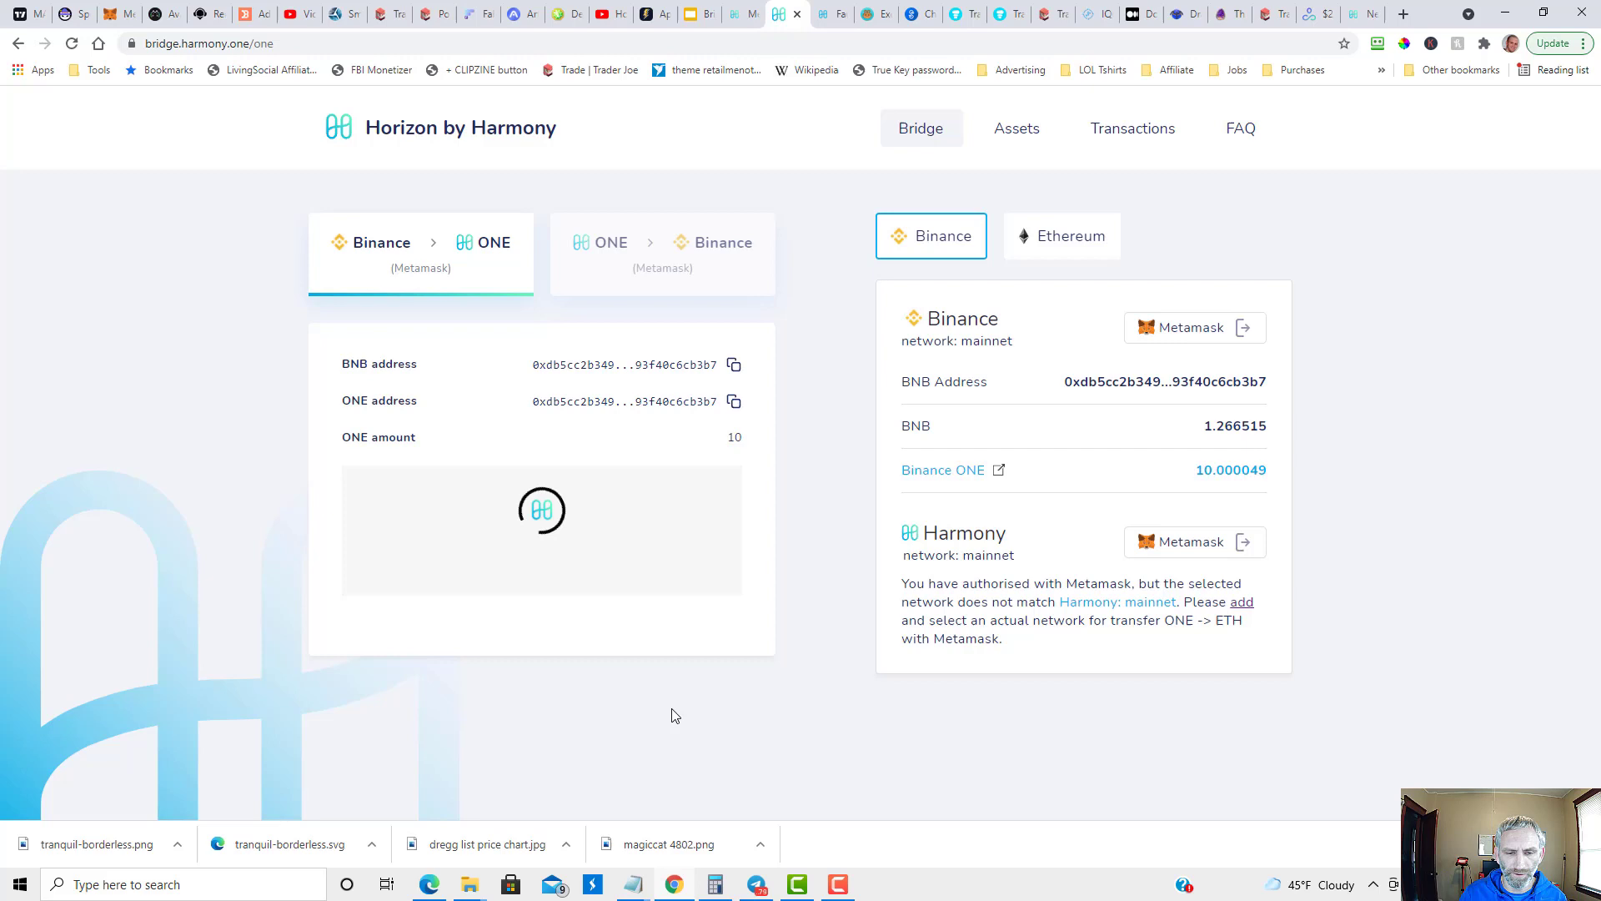
Confirm the ONE spend approval and then the token burn transaction in MetaMask.
{"action": "scroll", "coordinate": [1490, 347], "scroll_direction": "down", "scroll_amount": 2}
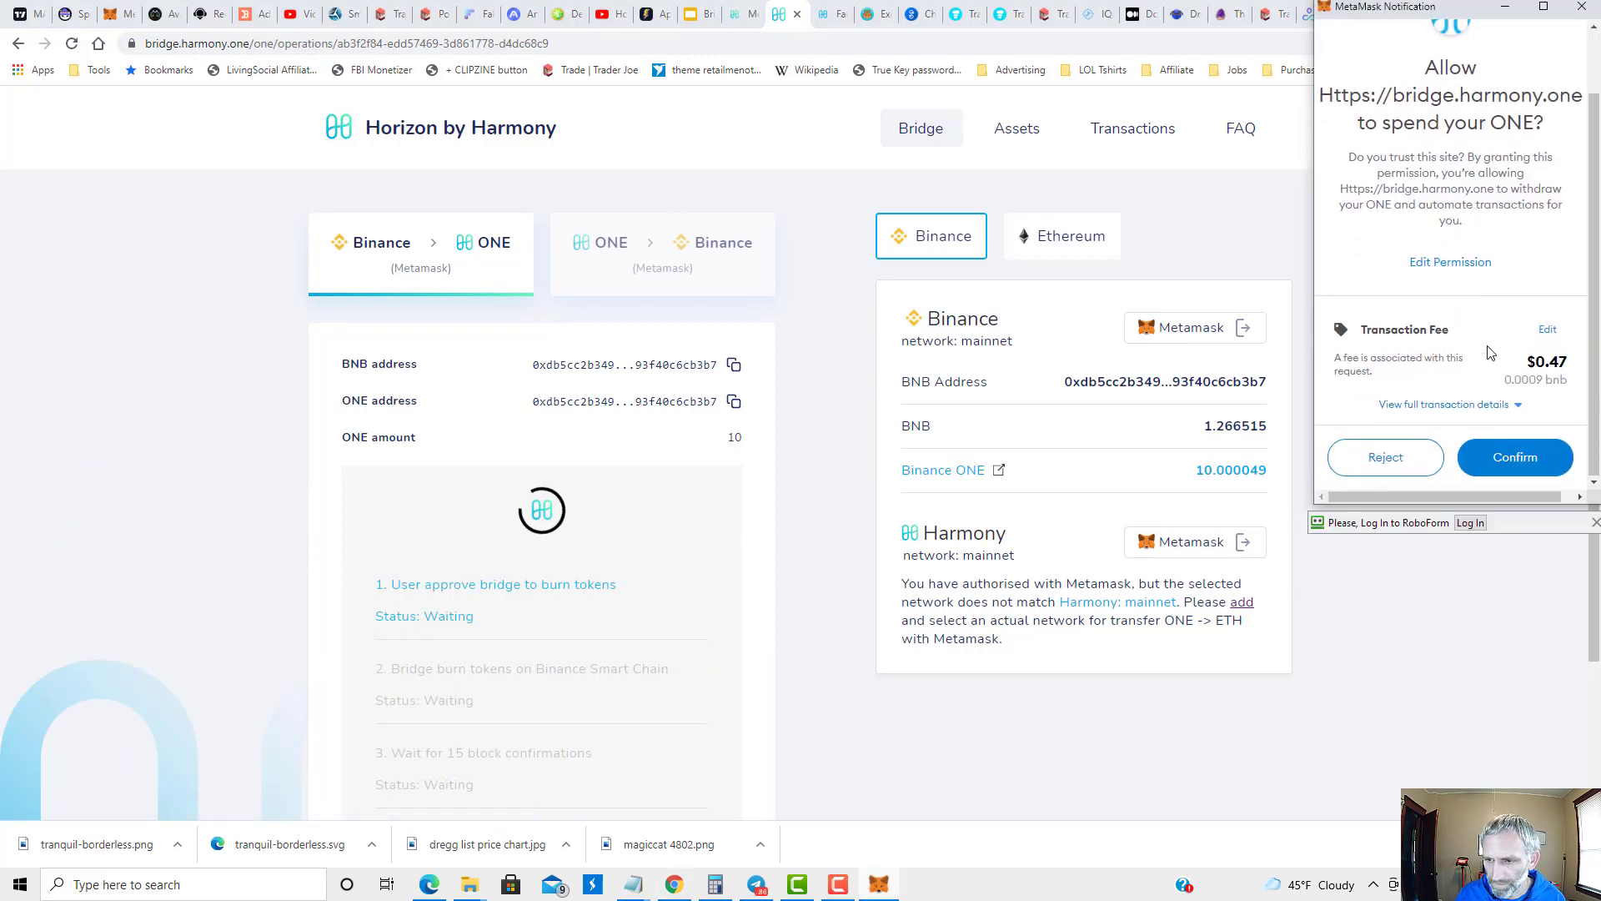
{"action": "left_click", "coordinate": [1520, 465]}
{"action": "scroll", "coordinate": [642, 475], "scroll_direction": "down", "scroll_amount": 3}
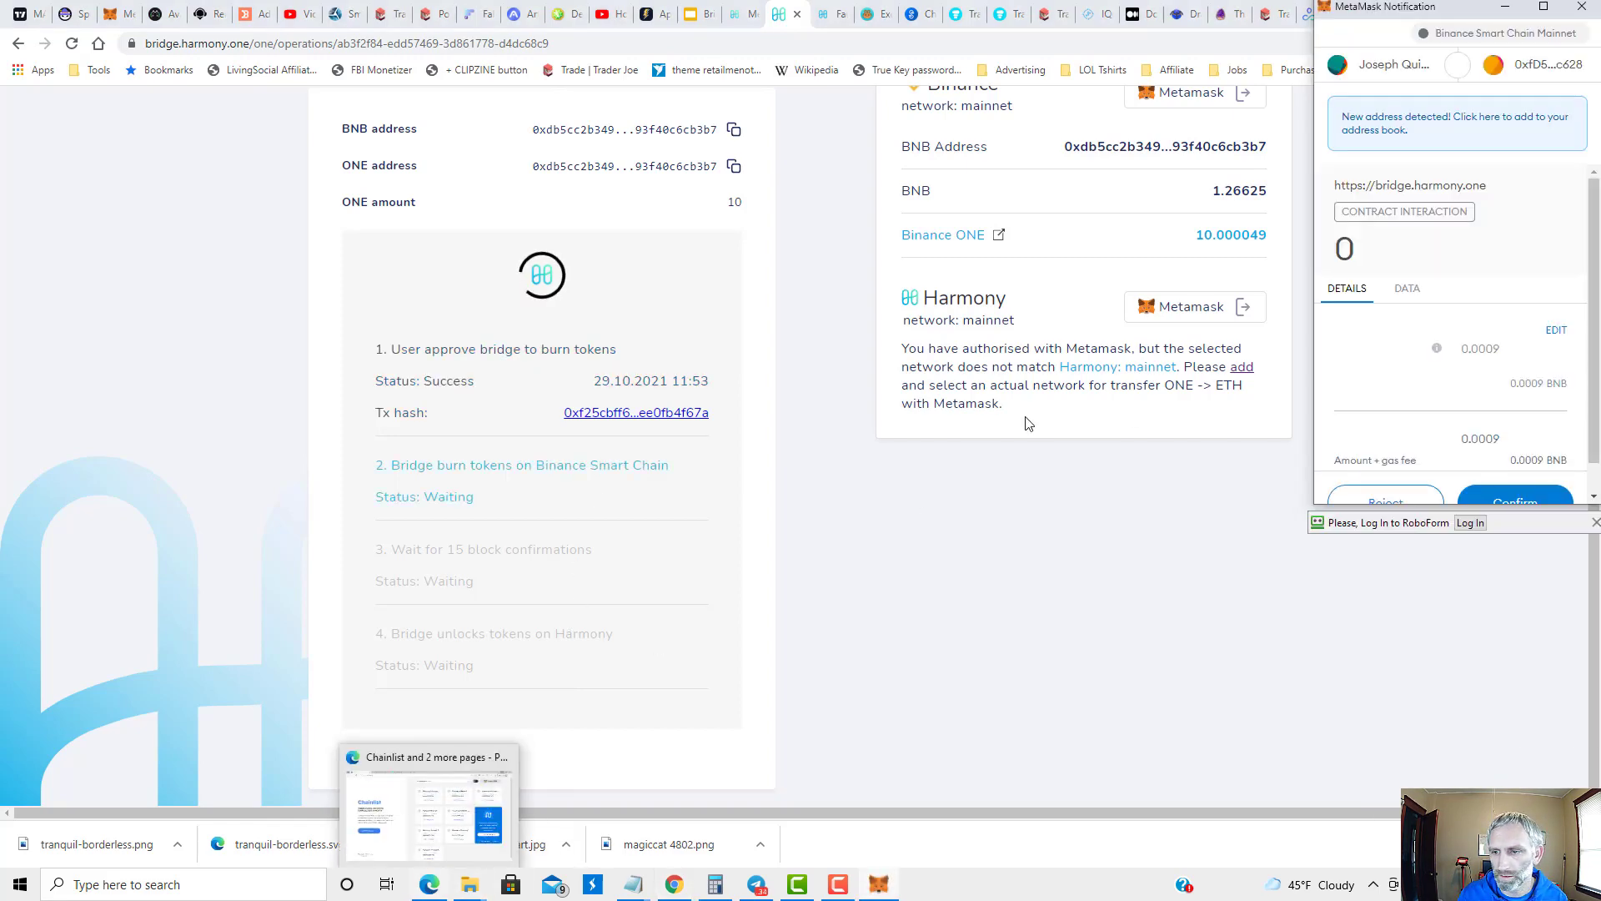
{"action": "scroll", "coordinate": [1495, 419], "scroll_direction": "down", "scroll_amount": 1}
{"action": "left_click", "coordinate": [1515, 468]}
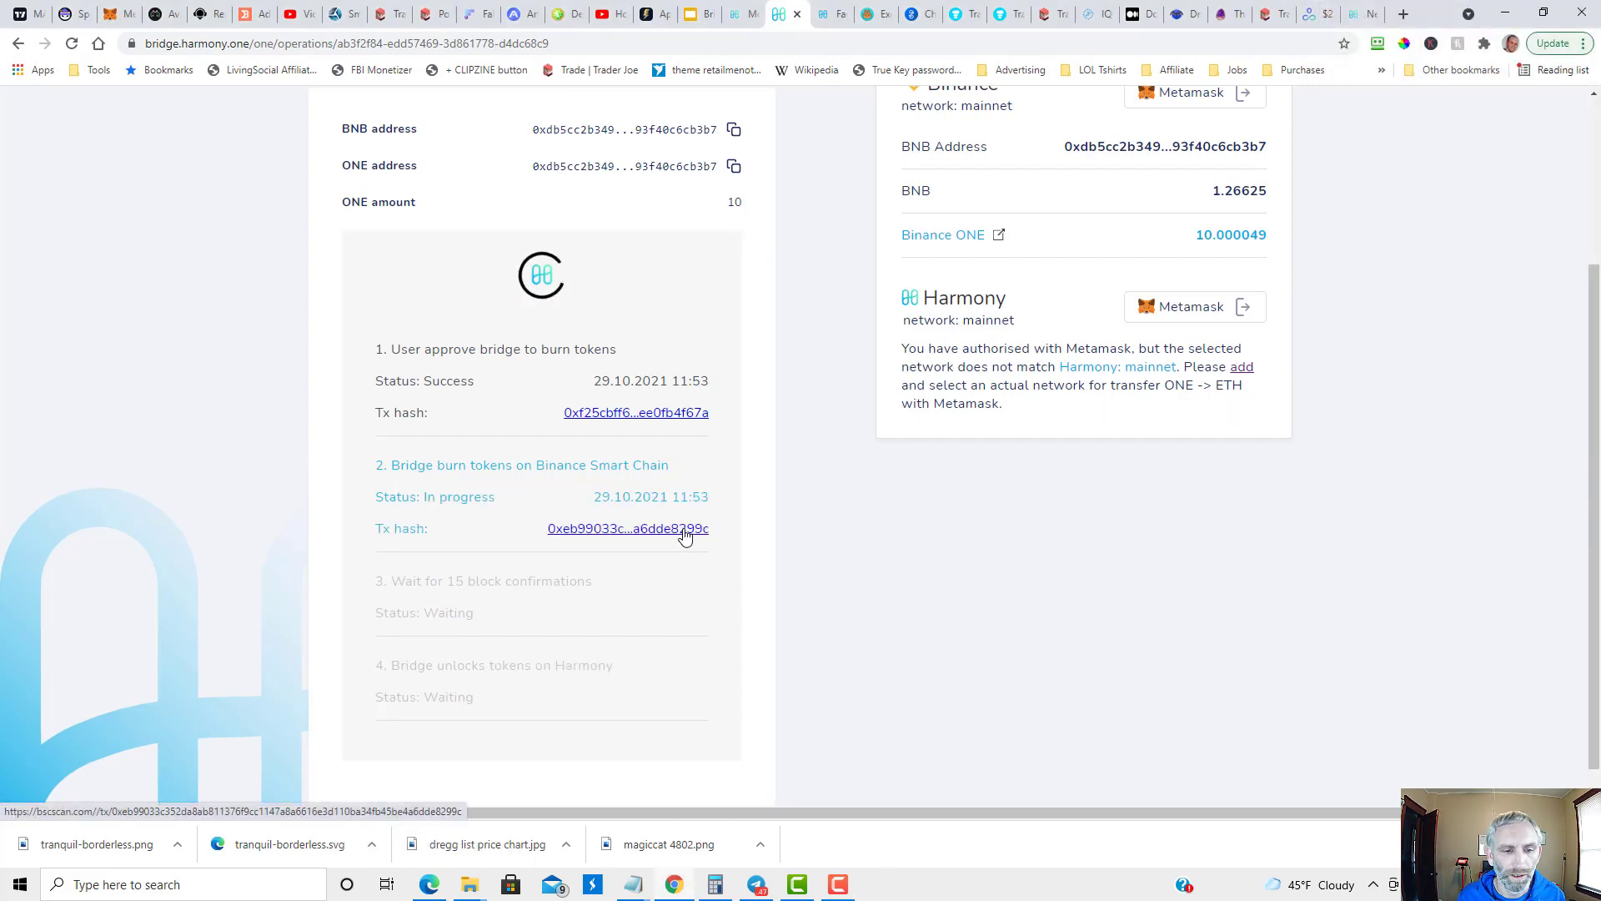
Connect a single MetaMask account to Tranquil Finance's testnet Markets page in Edge.
{"action": "left_click", "coordinate": [431, 889]}
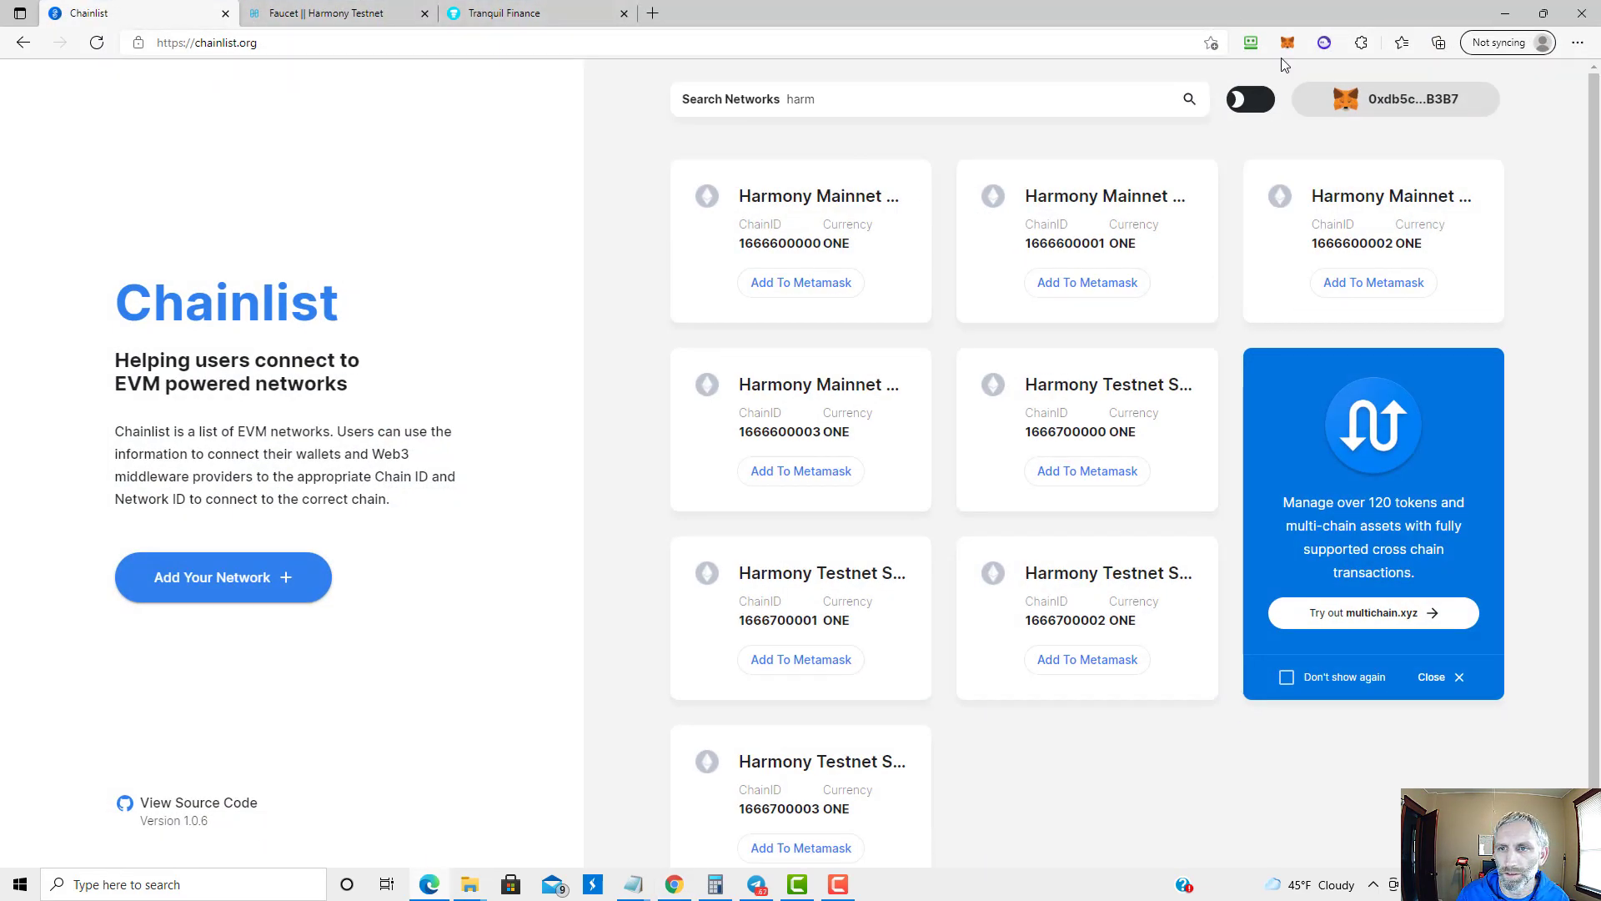
{"action": "left_click", "coordinate": [531, 12]}
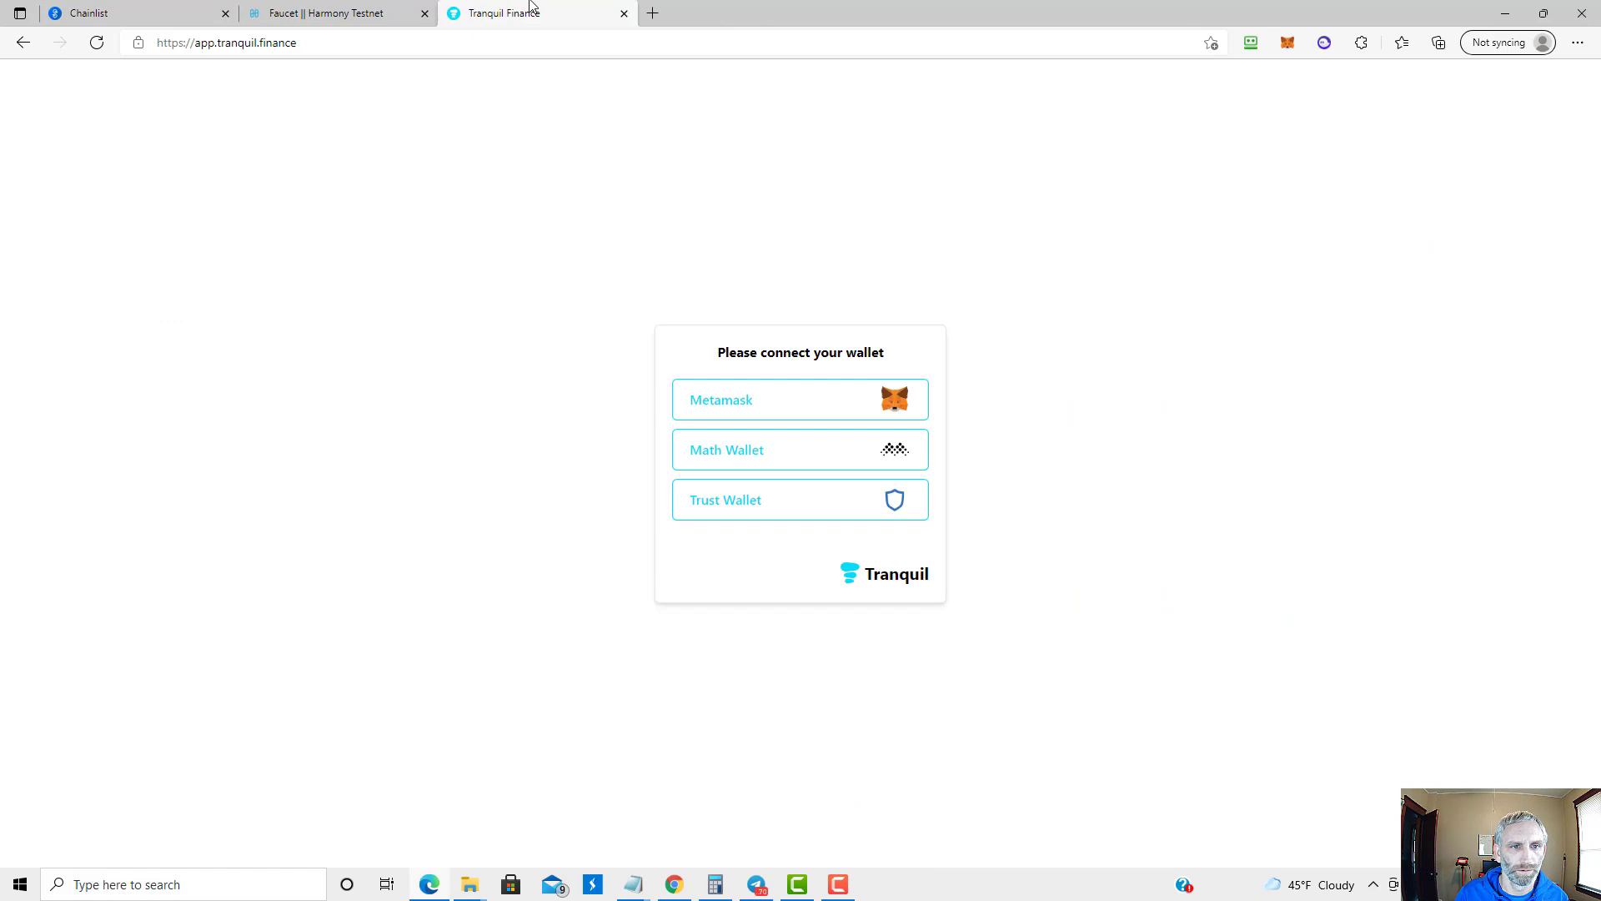
{"action": "left_click", "coordinate": [804, 415]}
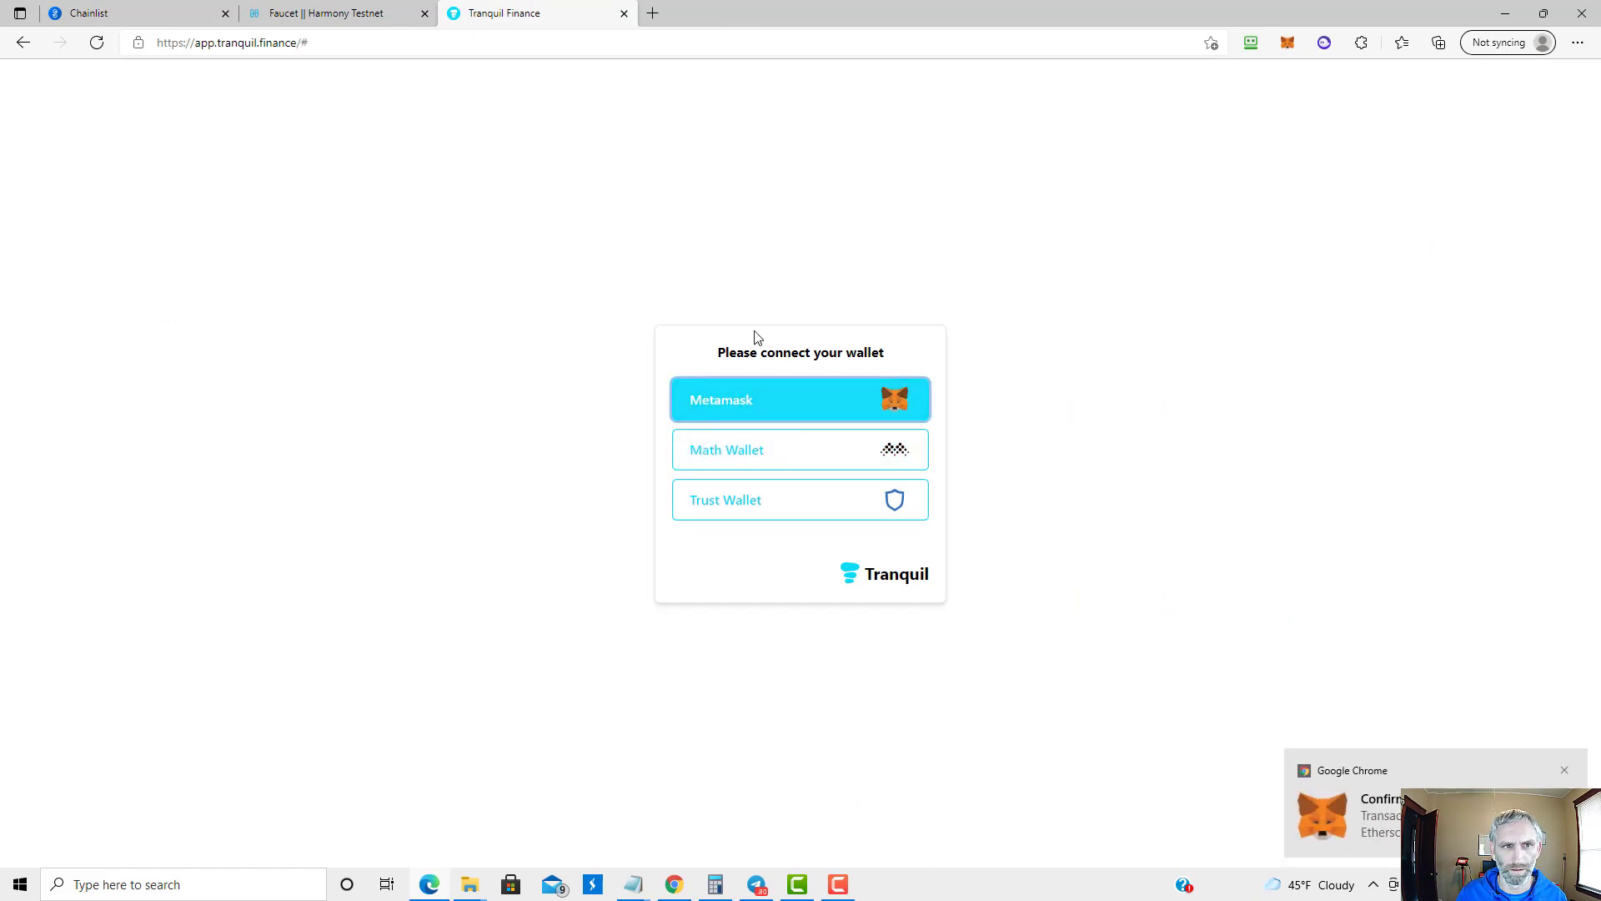
{"action": "left_click", "coordinate": [98, 42]}
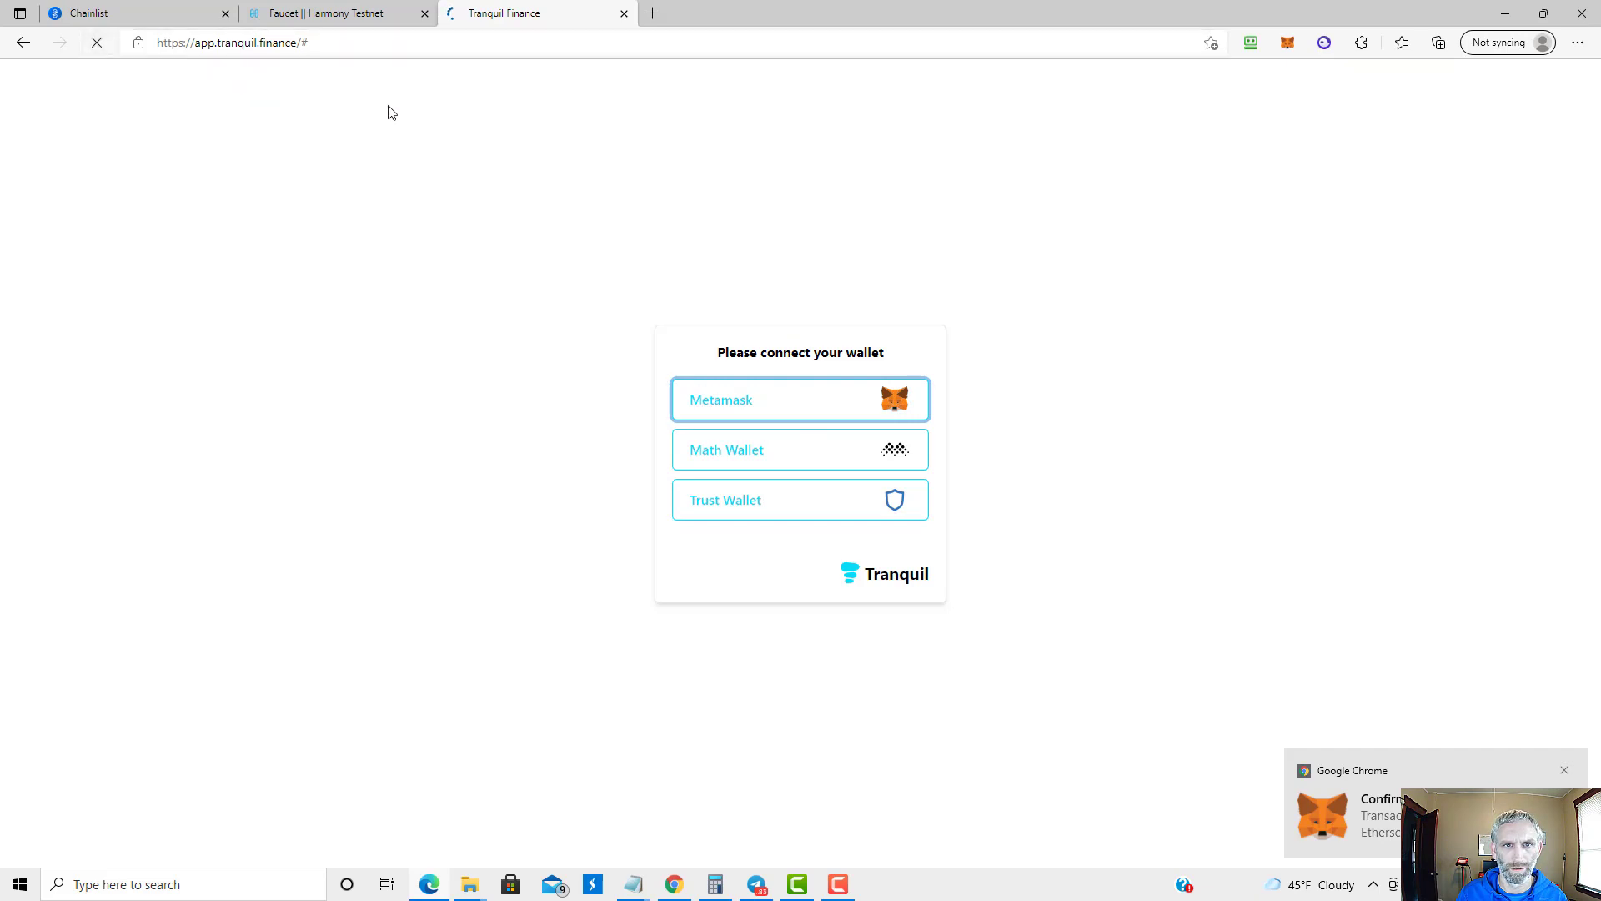
{"action": "left_click", "coordinate": [768, 409]}
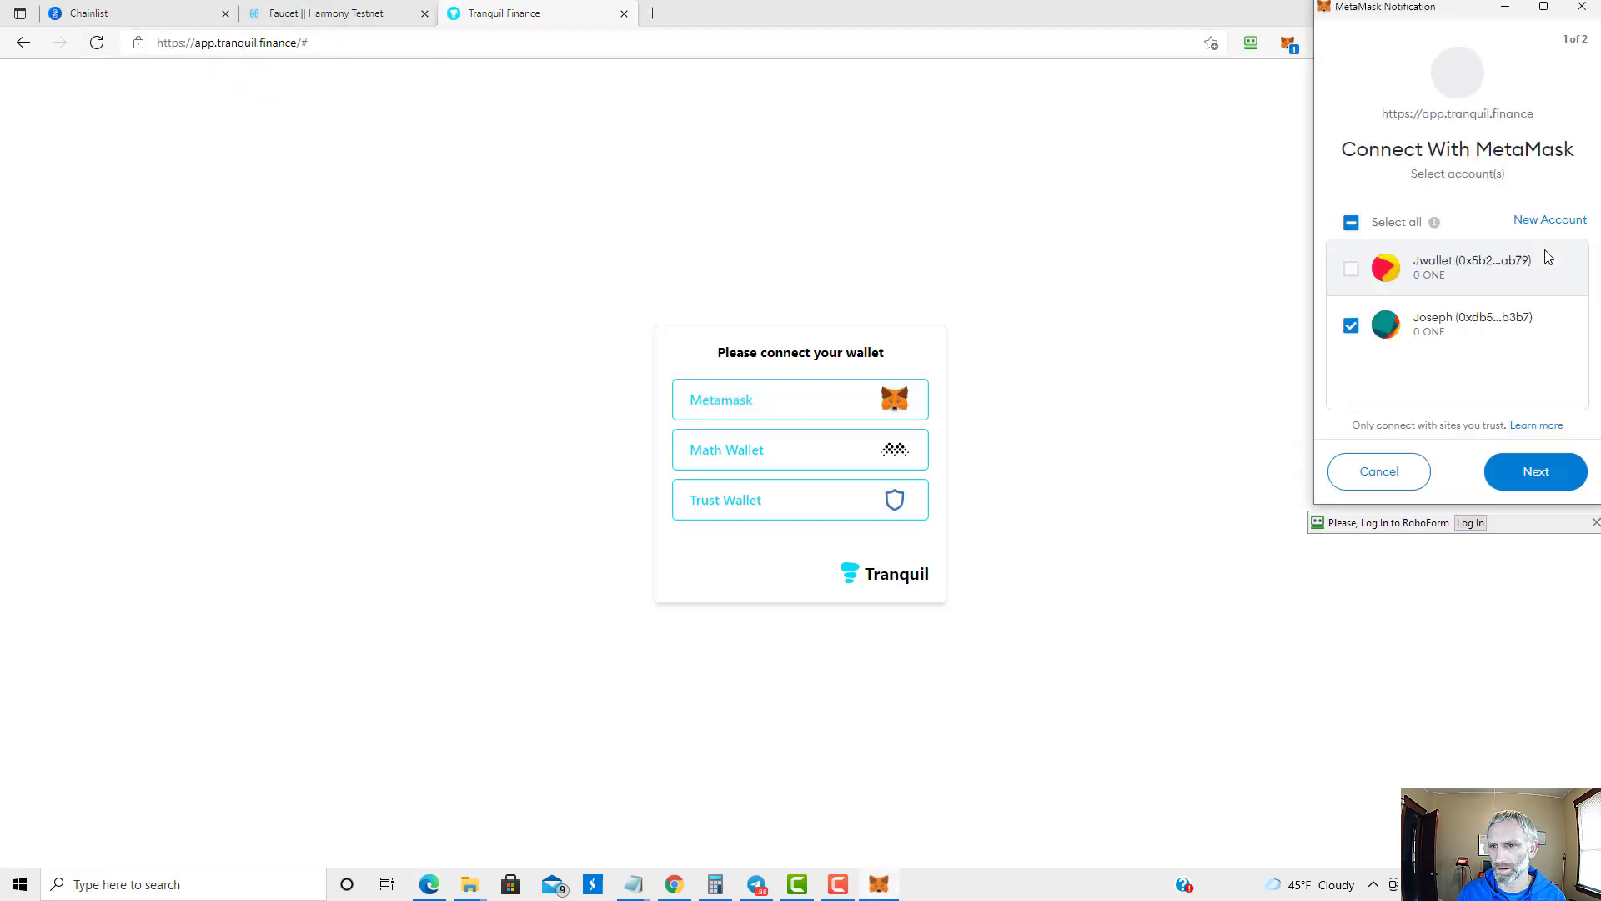
{"action": "left_click", "coordinate": [1546, 258]}
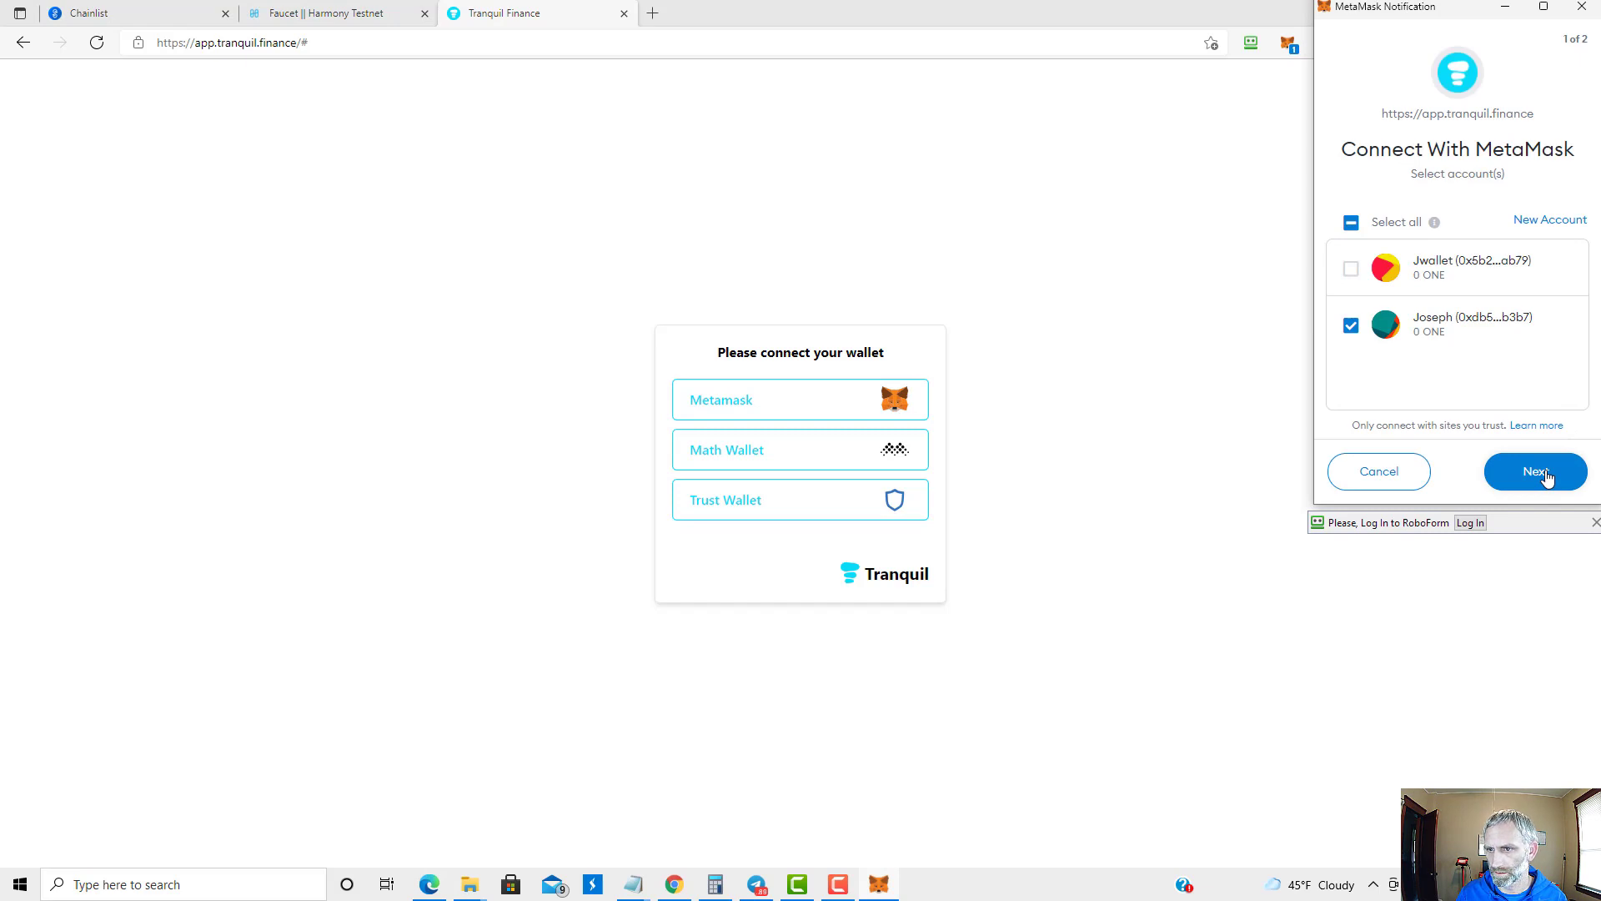
{"action": "left_click", "coordinate": [1547, 476]}
{"action": "left_click", "coordinate": [1544, 474]}
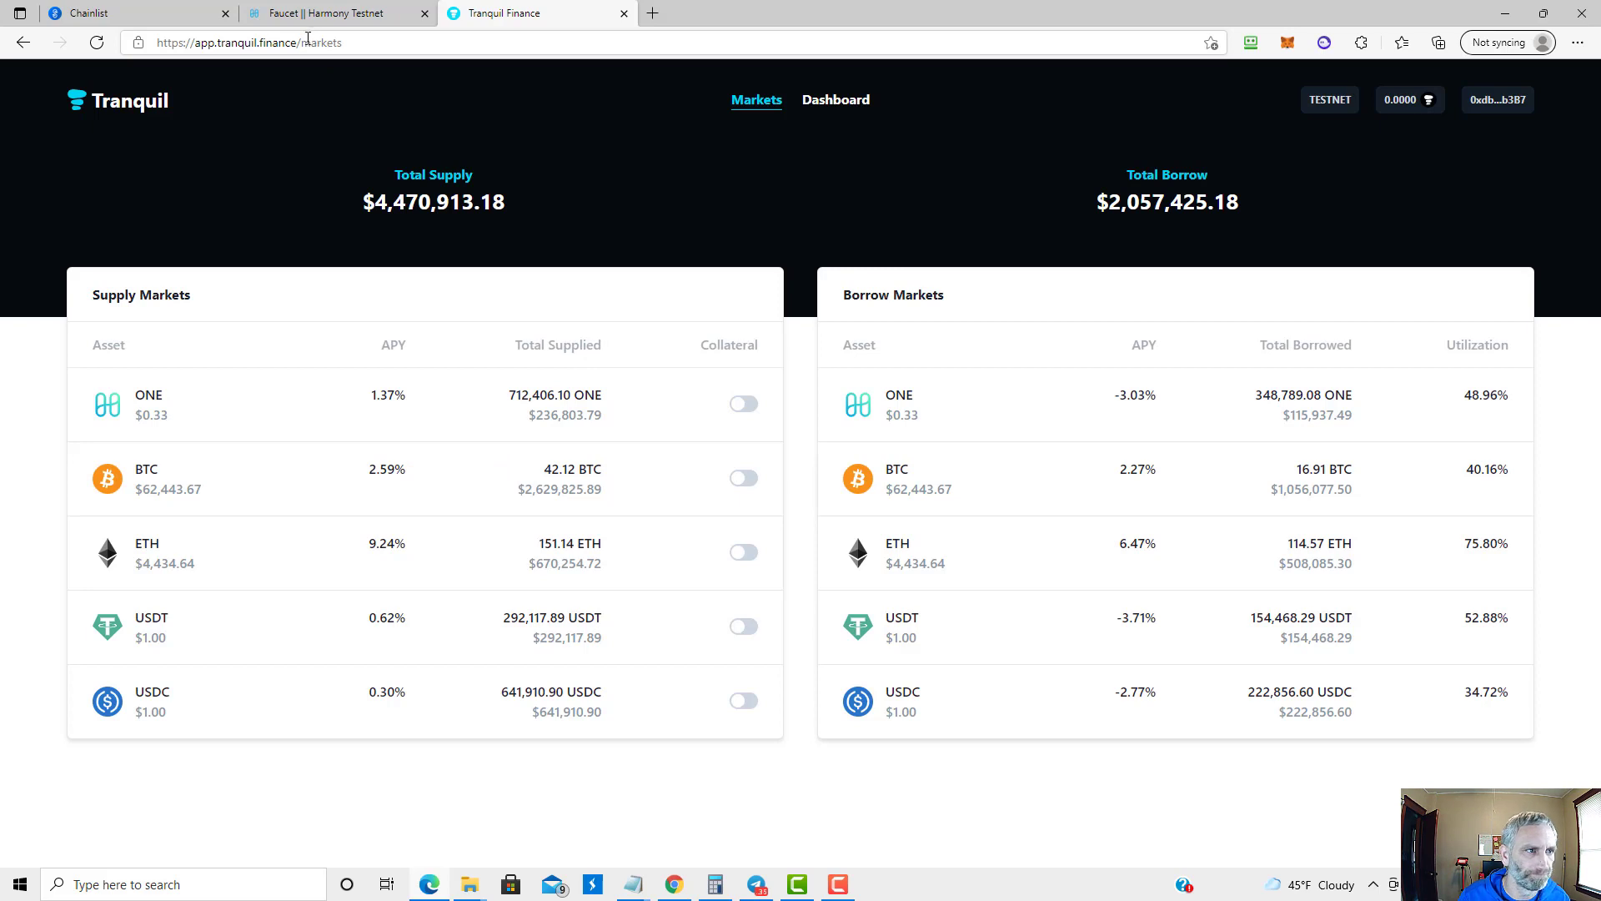
Return to the Tranquil Finance landing page, then check the bridge transfer awaiting the Harmony unlock.
{"action": "left_click", "coordinate": [122, 105]}
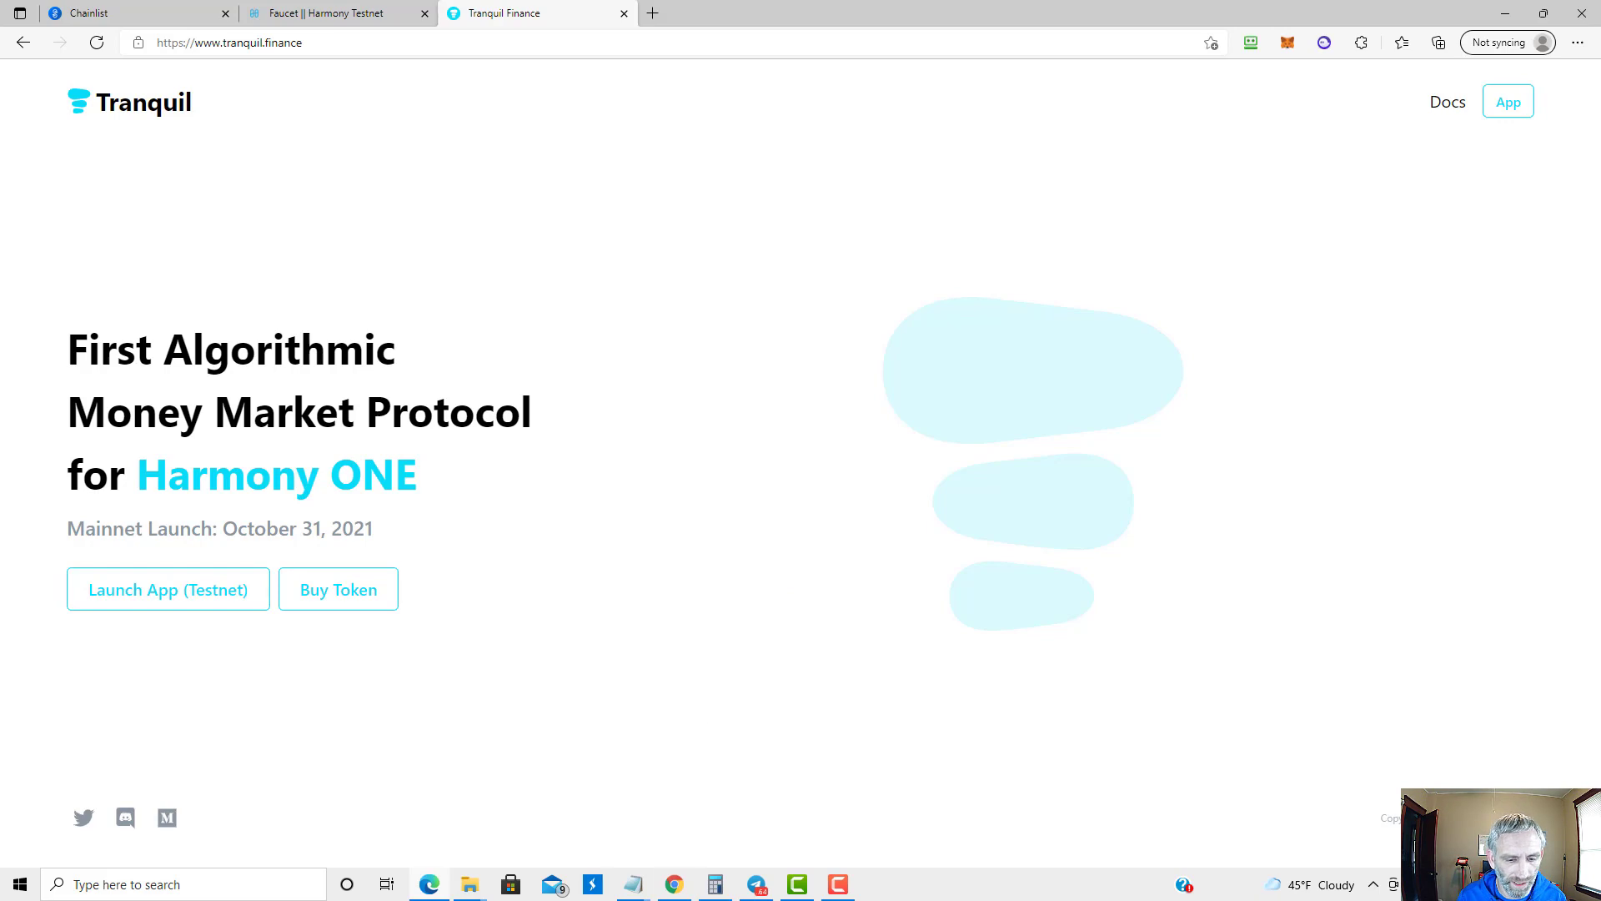
{"action": "left_click", "coordinate": [669, 886]}
{"action": "scroll", "coordinate": [455, 475], "scroll_direction": "down", "scroll_amount": 1}
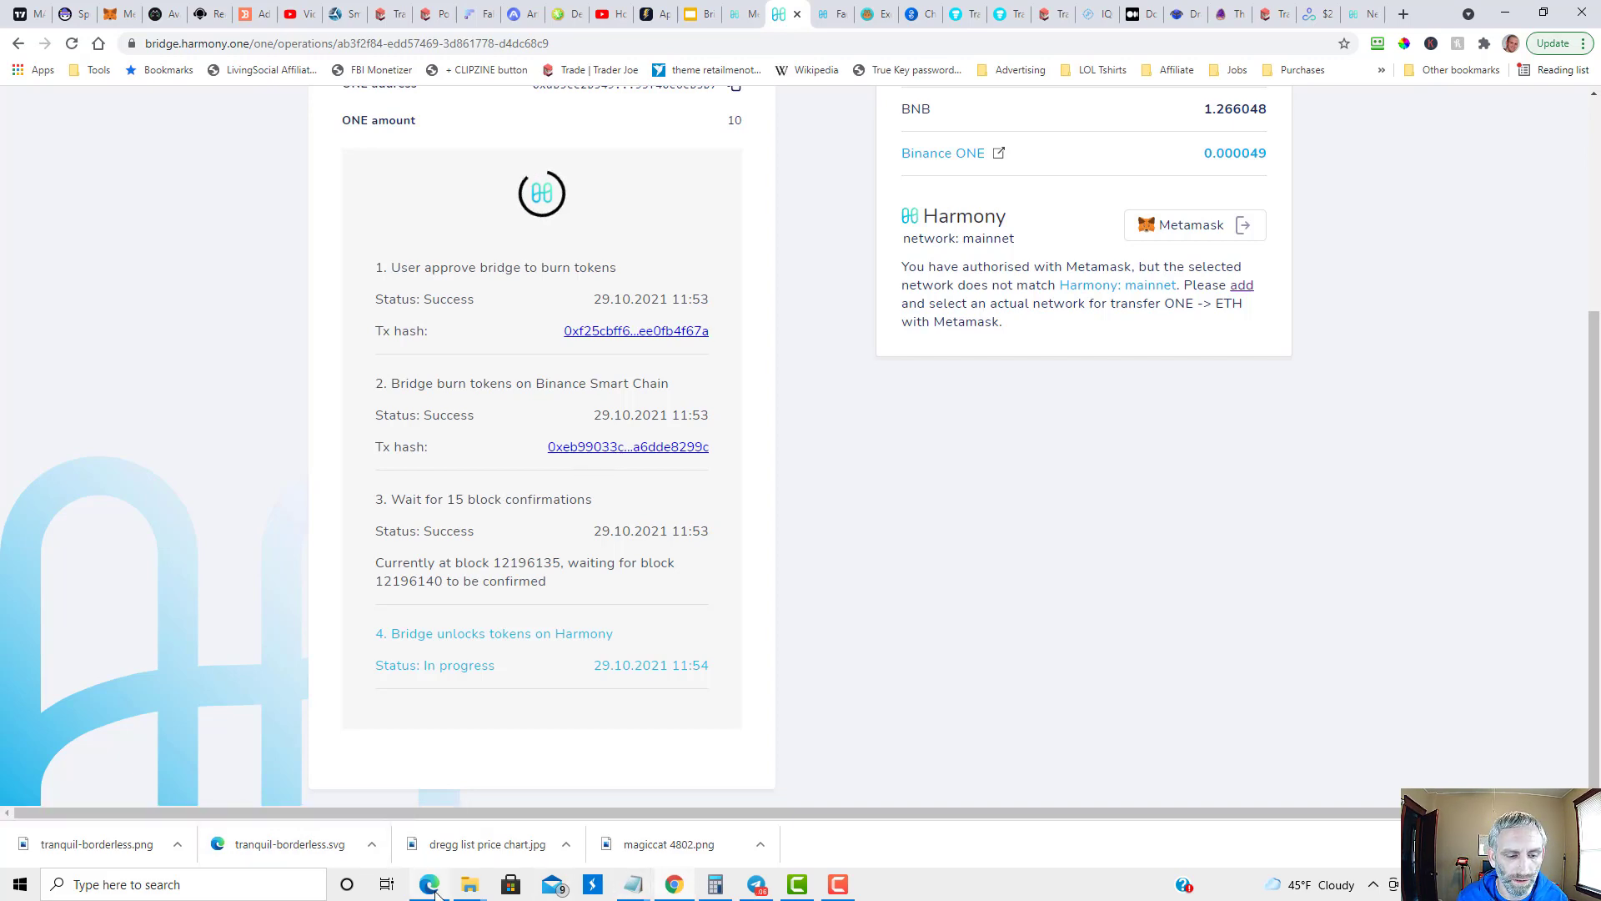
Switch MetaMask to Harmony Mainnet Shard 0 to confirm the 7200.8299 ONE balance.
{"action": "mouse_move", "coordinate": [435, 892]}
{"action": "left_click", "coordinate": [483, 832]}
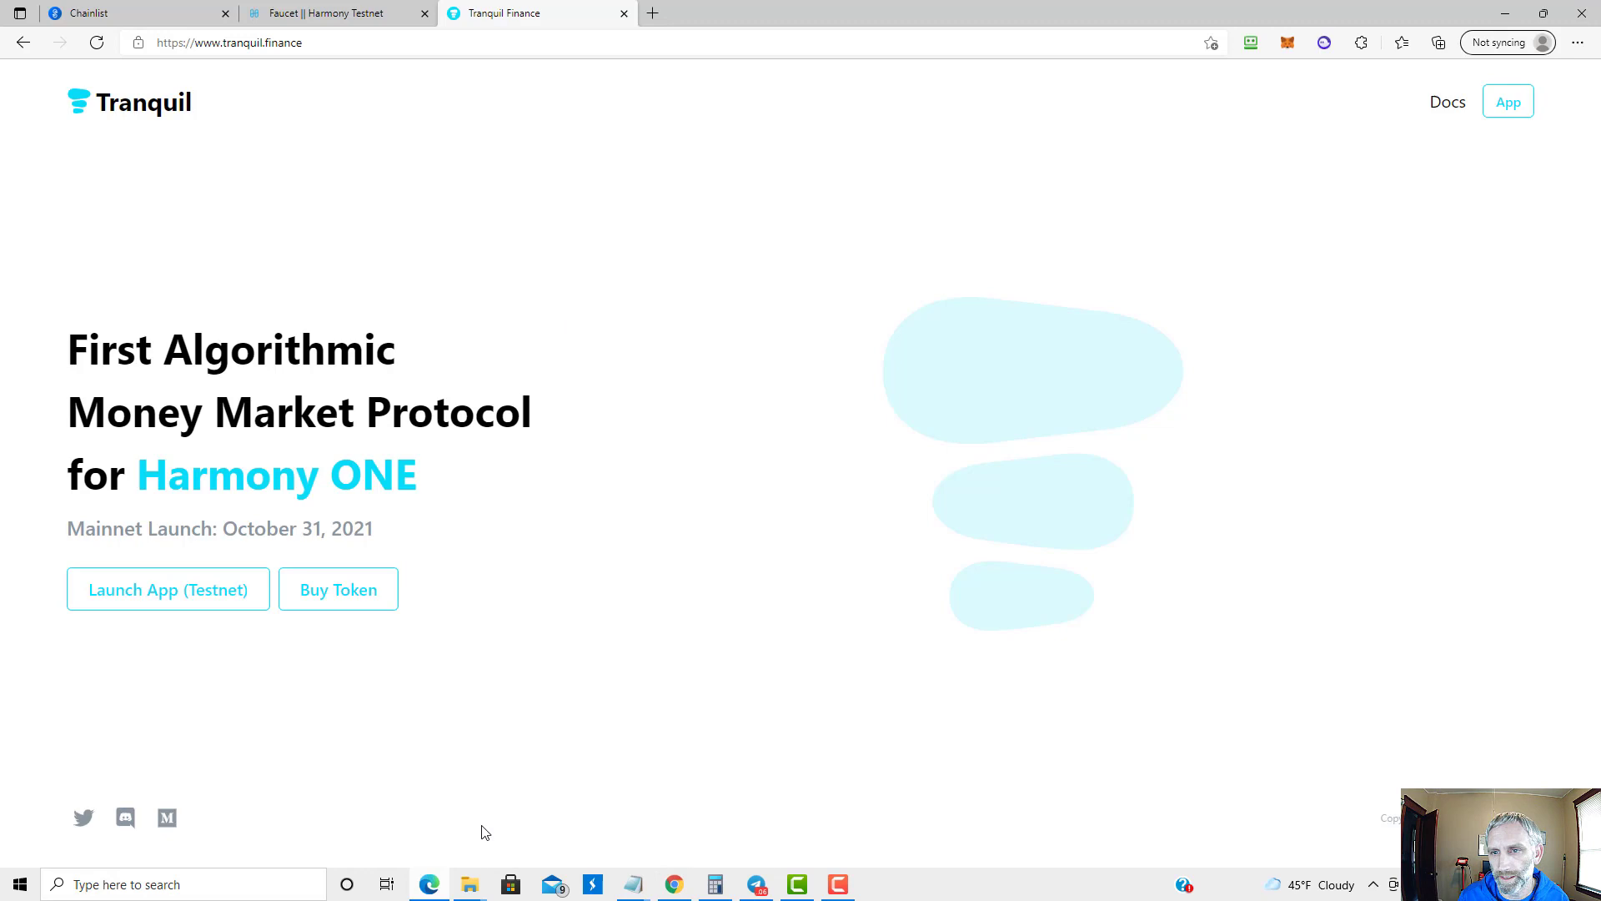
{"action": "left_click", "coordinate": [1288, 45]}
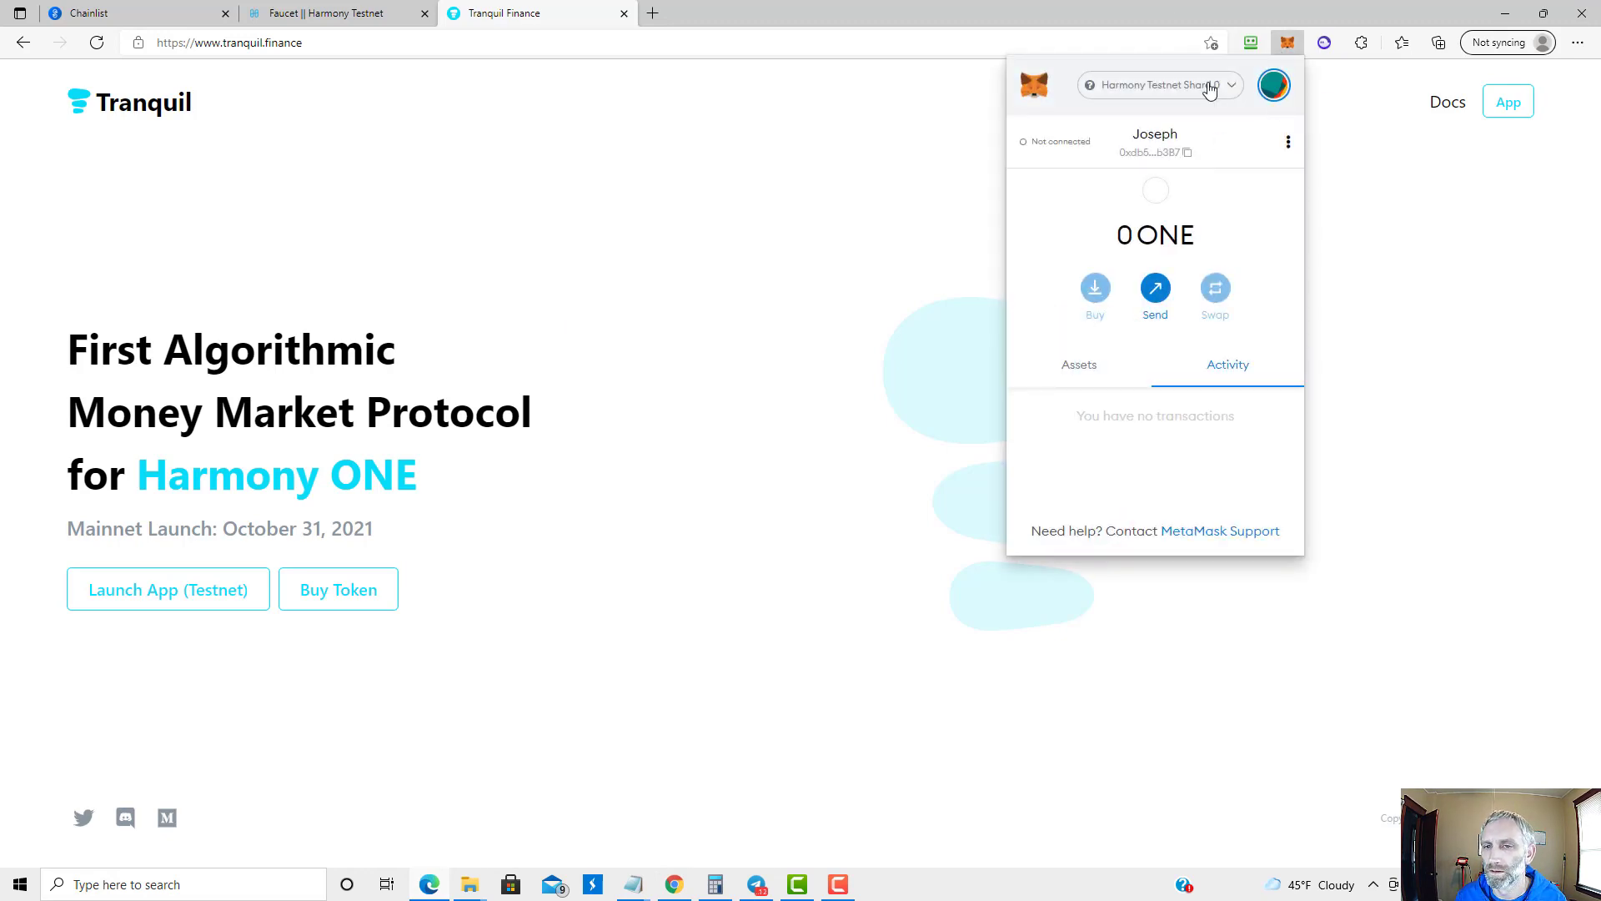
{"action": "left_click", "coordinate": [1209, 87]}
{"action": "left_click", "coordinate": [1168, 424]}
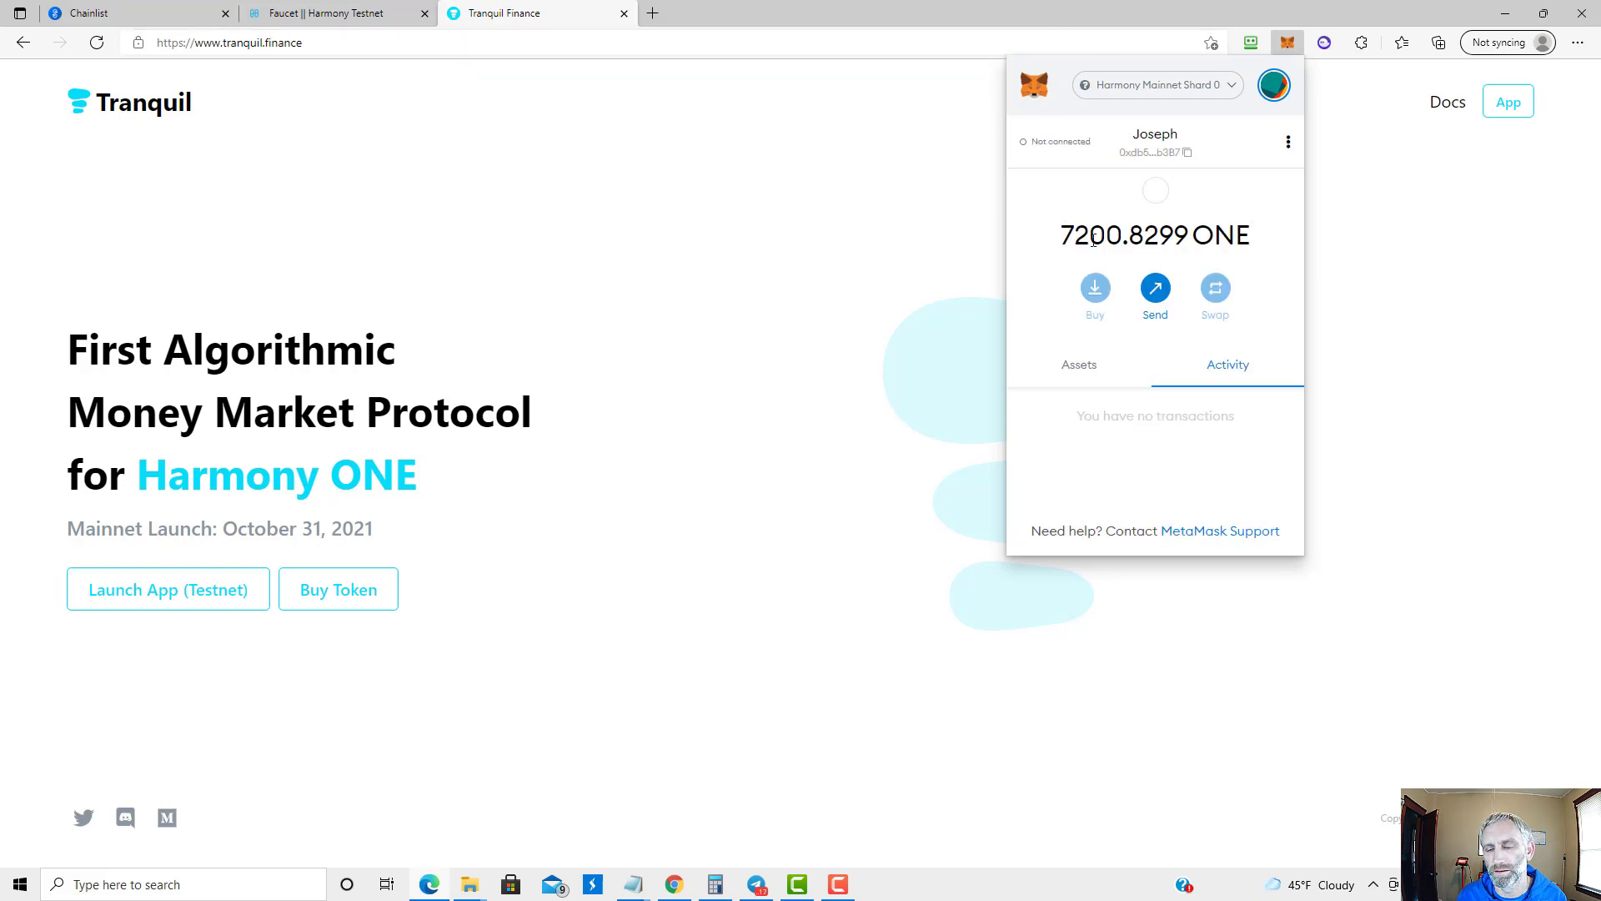
{"action": "mouse_move", "coordinate": [1066, 236]}
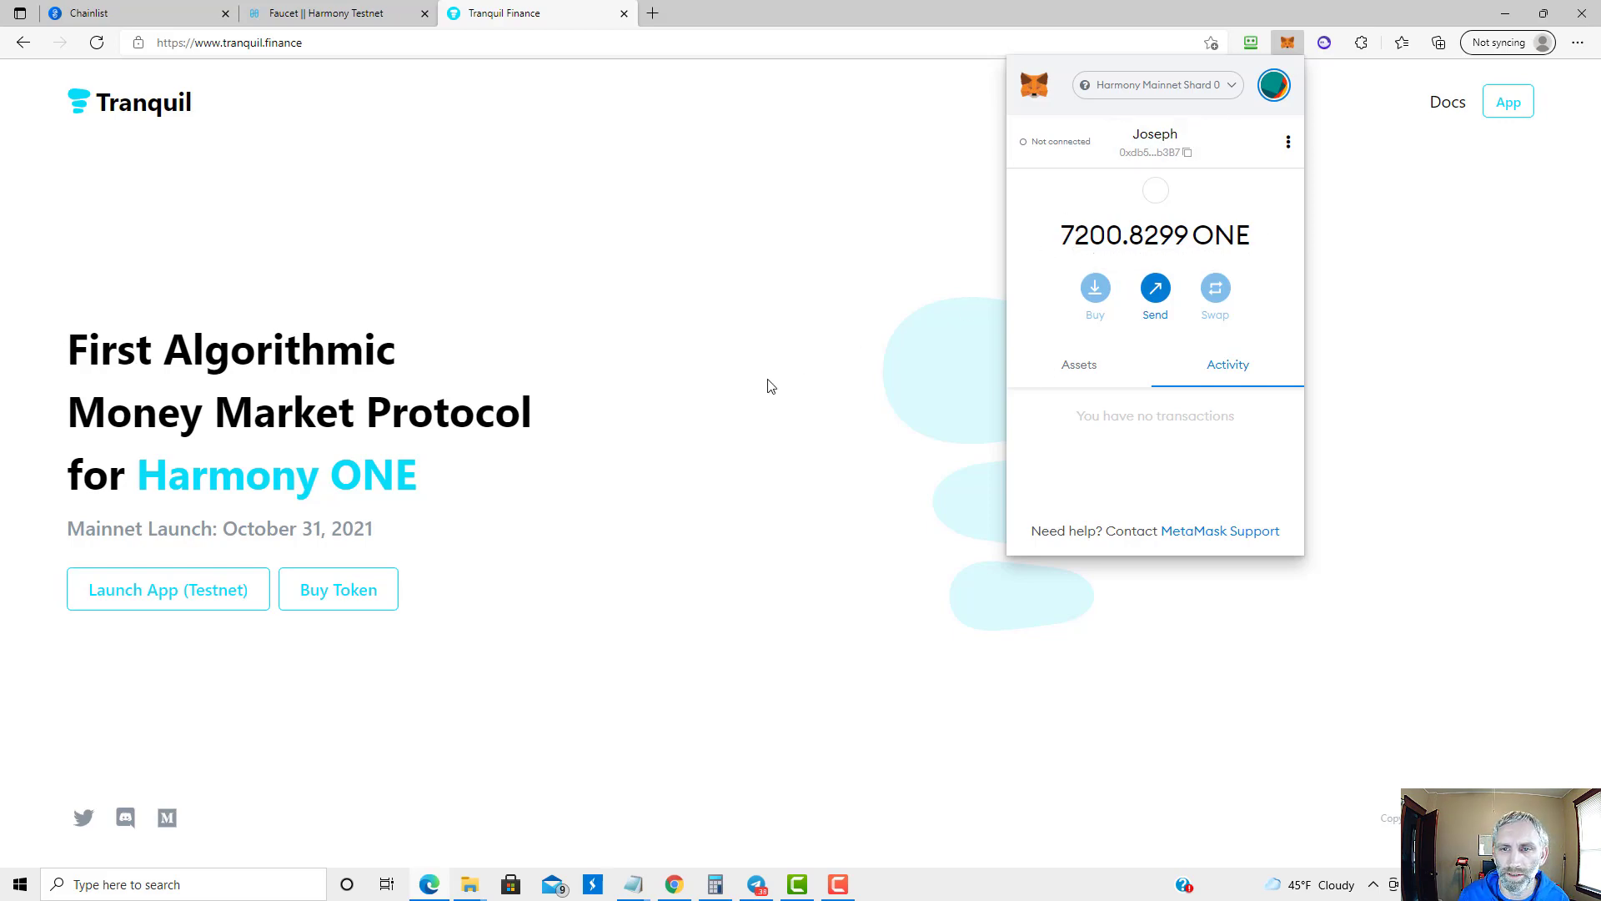
Review the Horizon bridge transfer with all four steps at Success, then return to the slides.
{"action": "left_click", "coordinate": [1507, 12]}
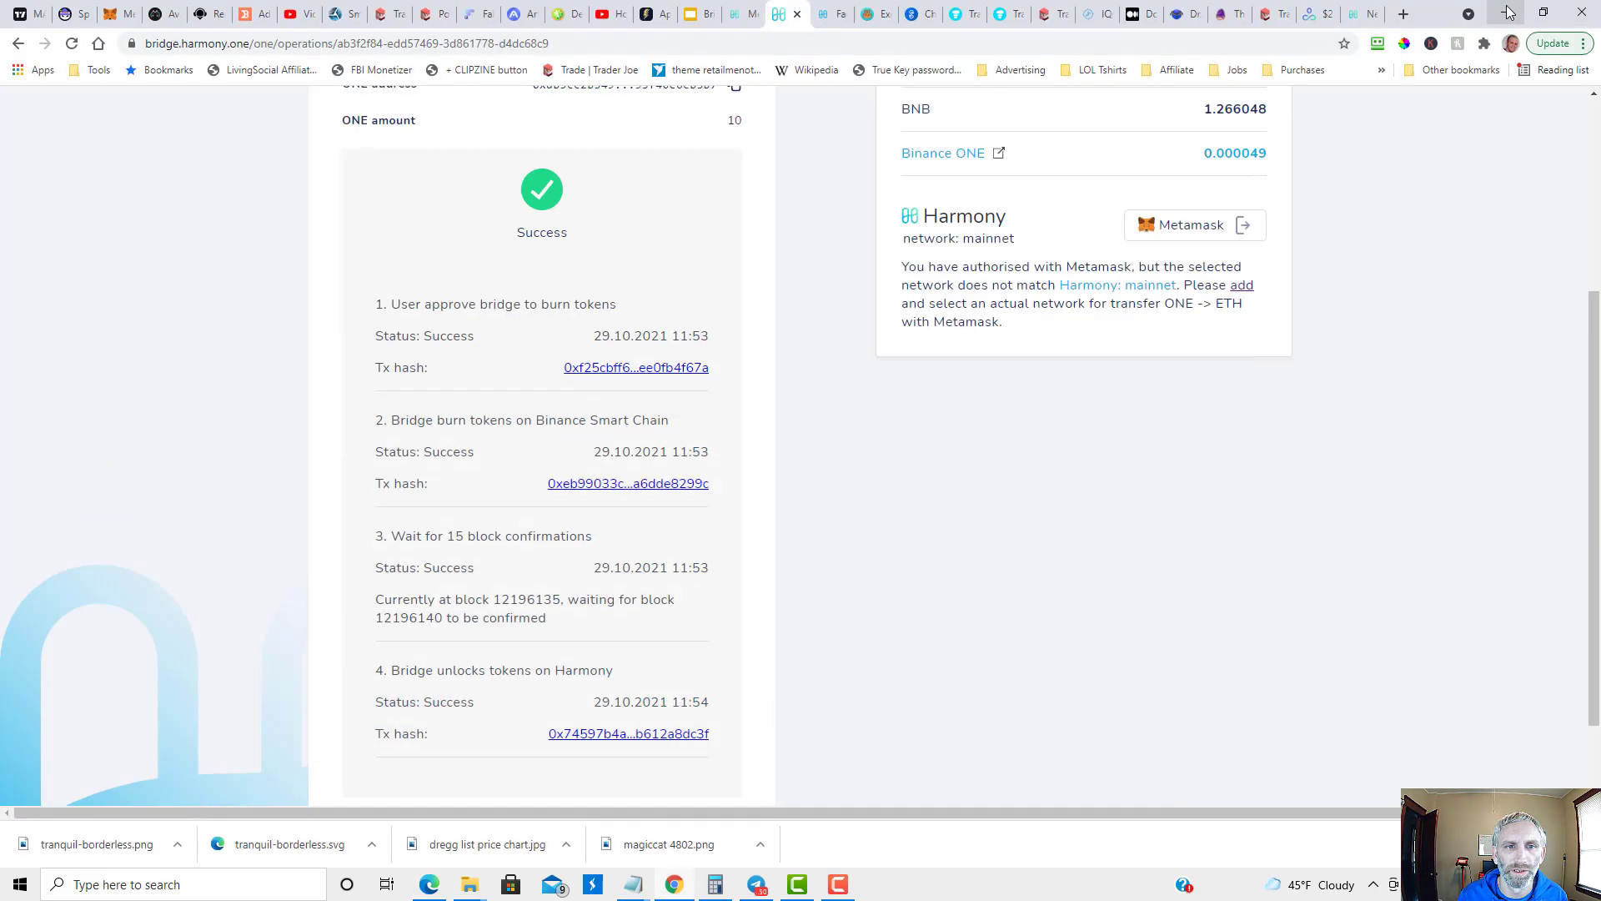
{"action": "scroll", "coordinate": [746, 451], "scroll_direction": "down", "scroll_amount": 1}
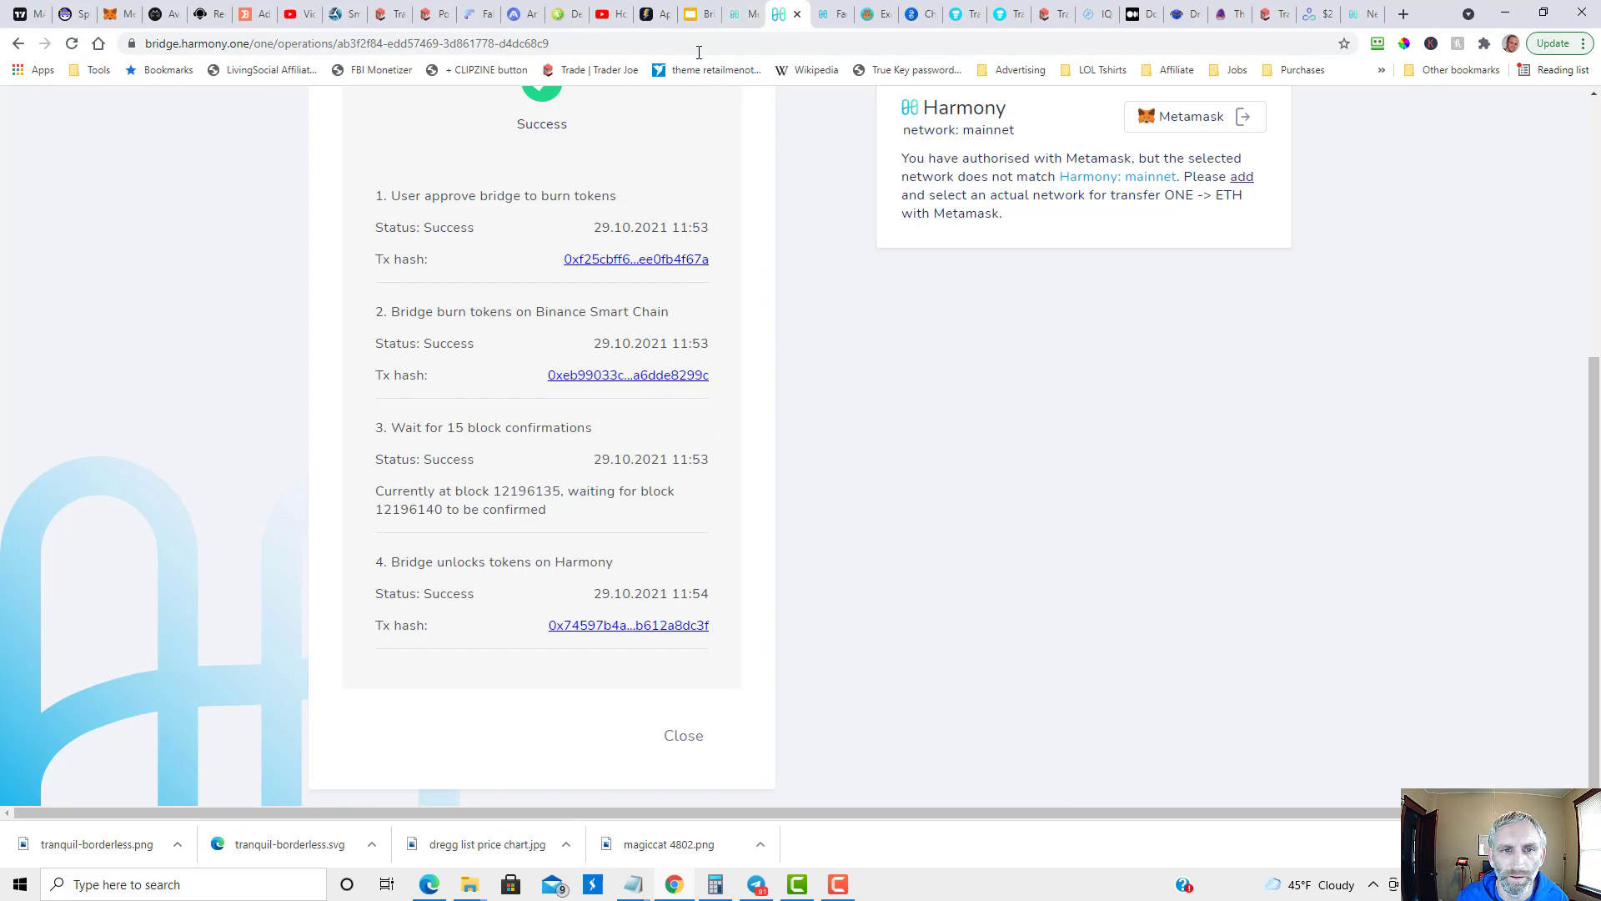
{"action": "left_click", "coordinate": [699, 12]}
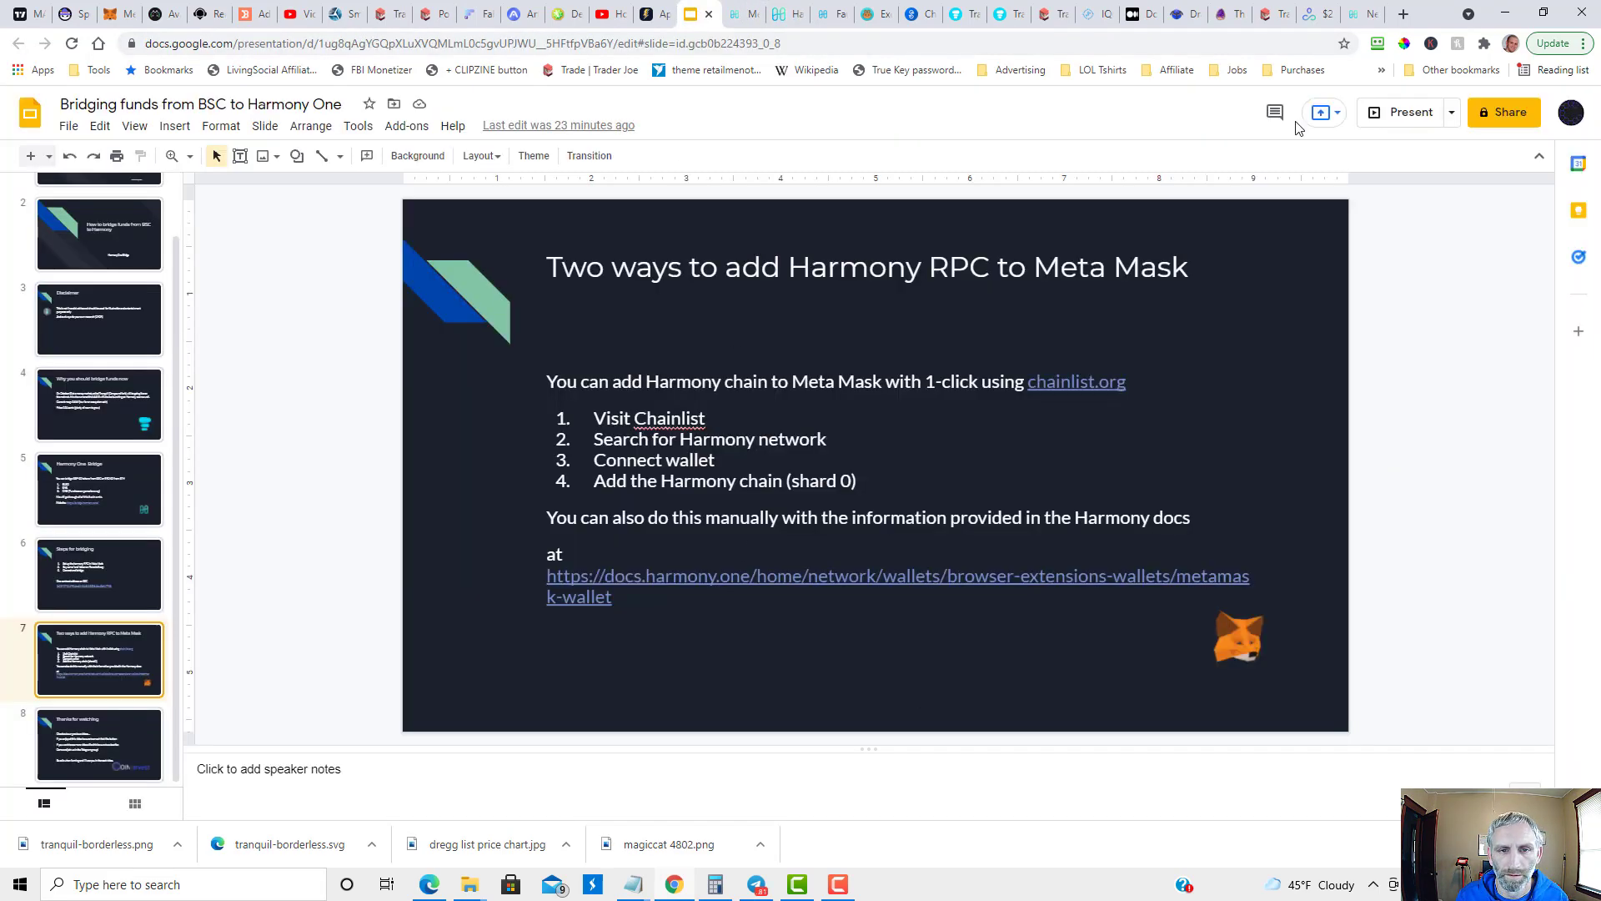
Present the deck full screen and advance to the 'Thanks for watching' slide.
{"action": "left_click", "coordinate": [1407, 114]}
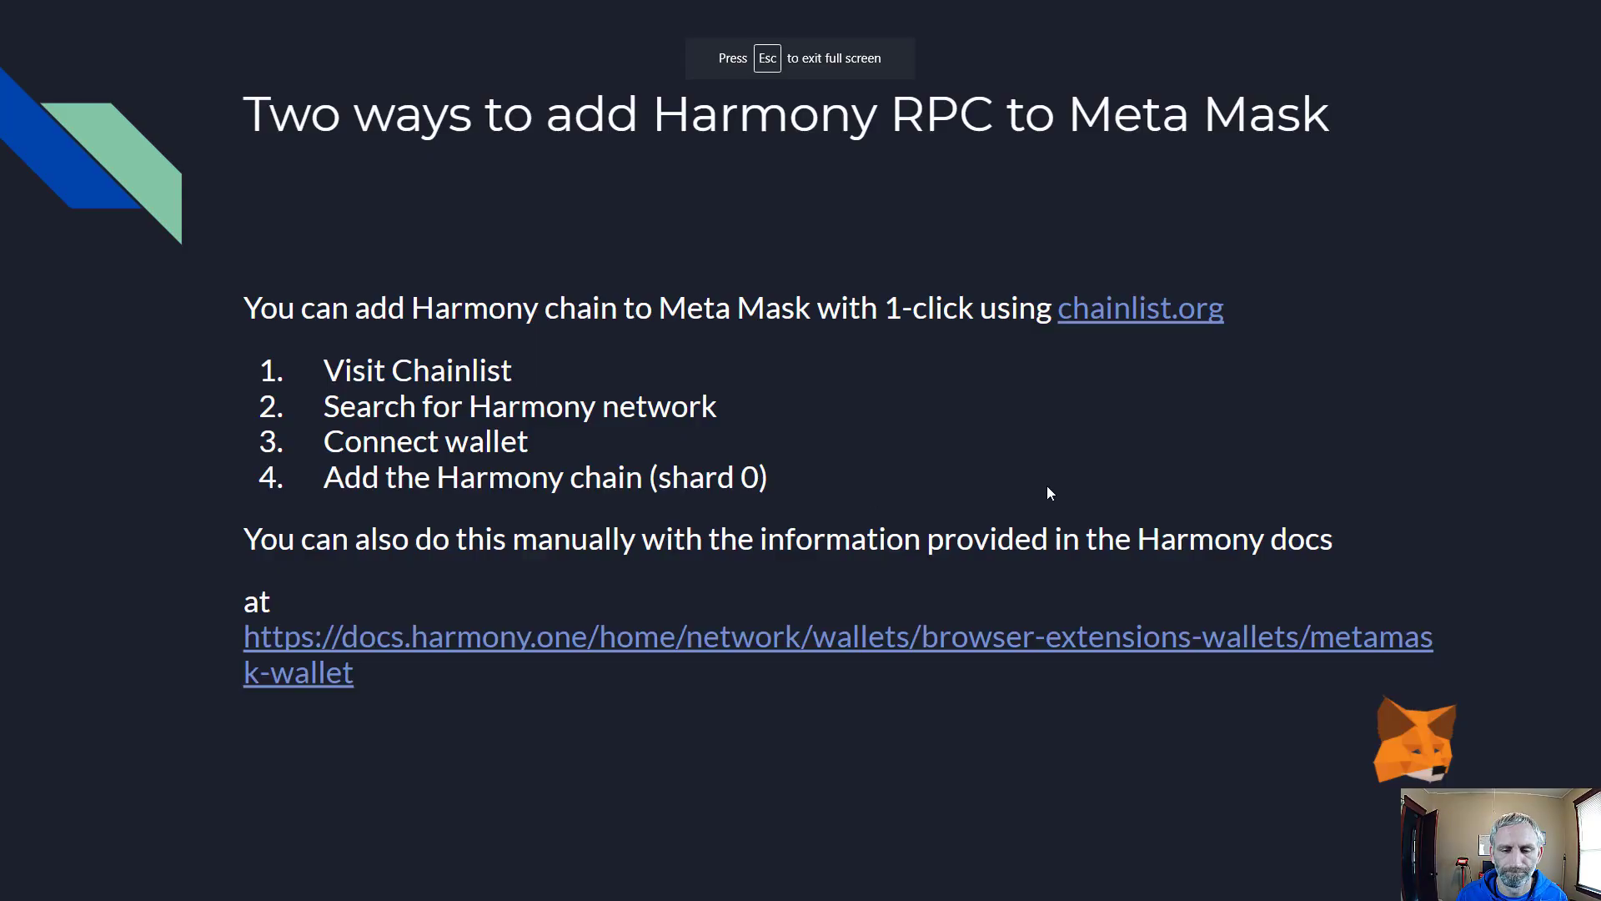
{"action": "left_click", "coordinate": [1052, 484]}
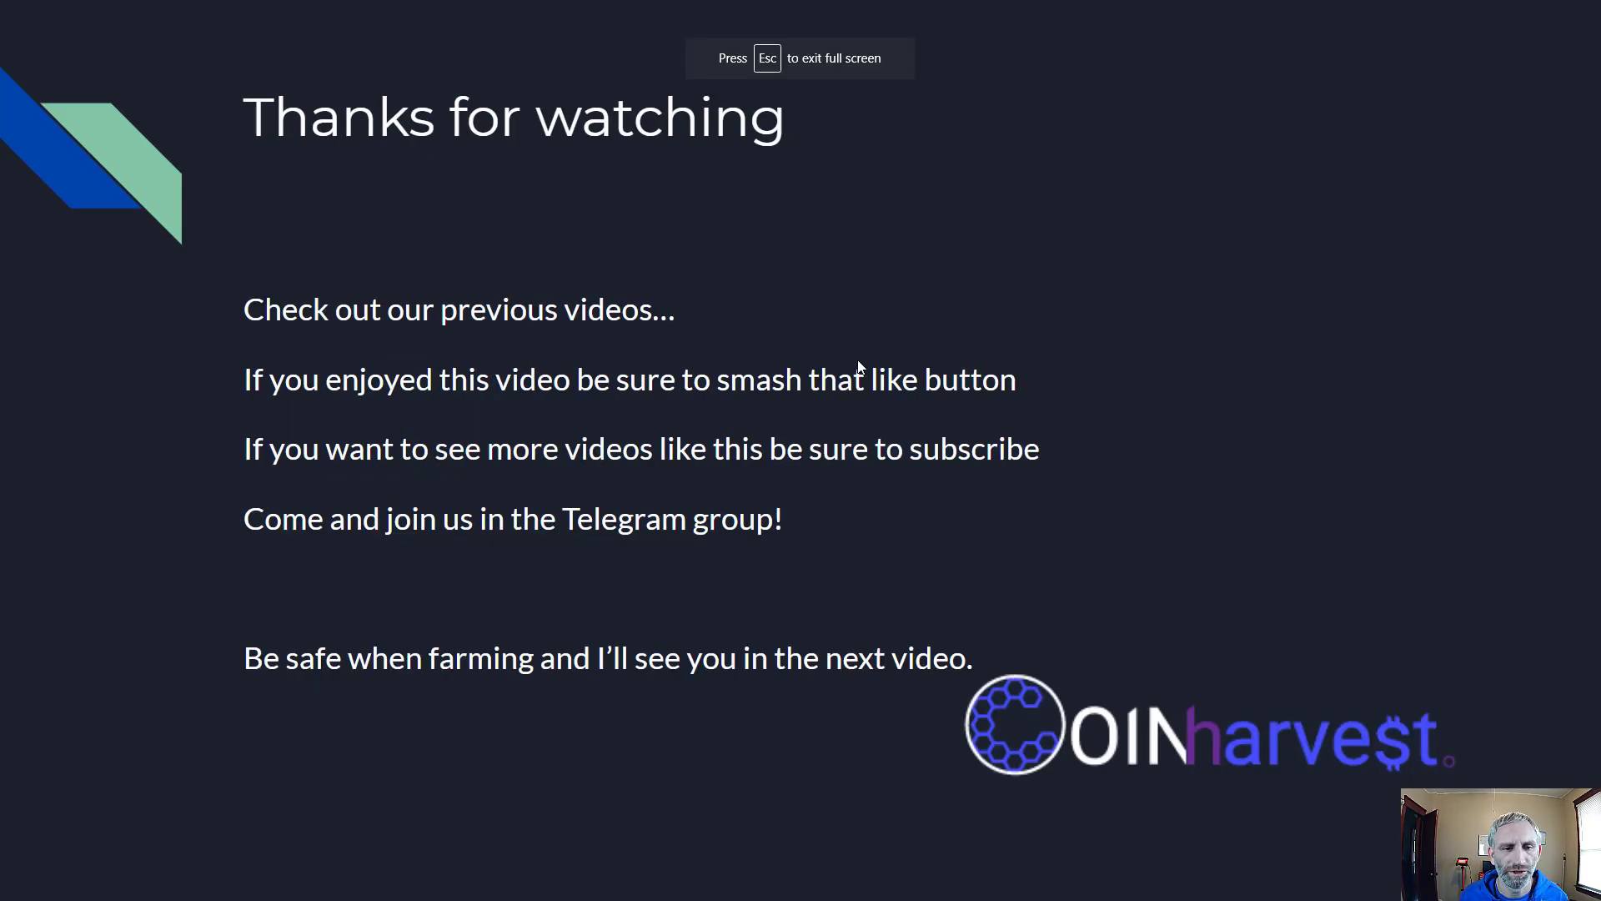